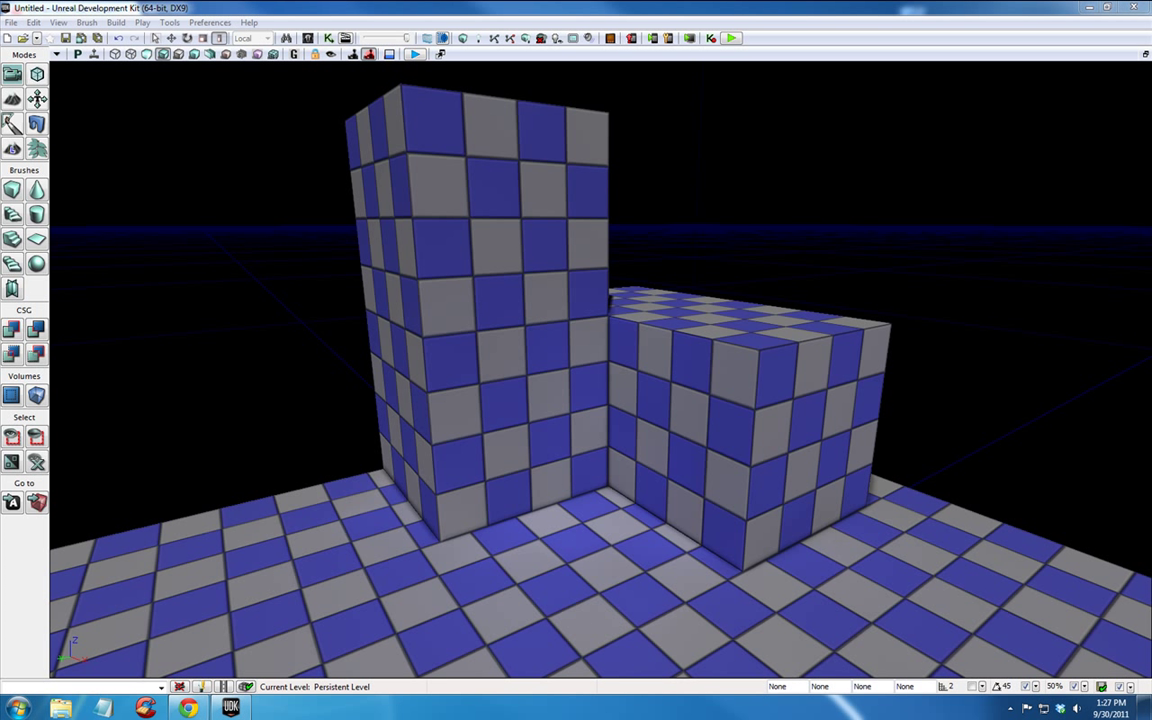
- Pick the S_LT_Buildings_SM_BunkerWallB_STR mesh from the 'wall' static meshes in the Content Browser
{"action": "key", "text": "ctrl+shift+f"}
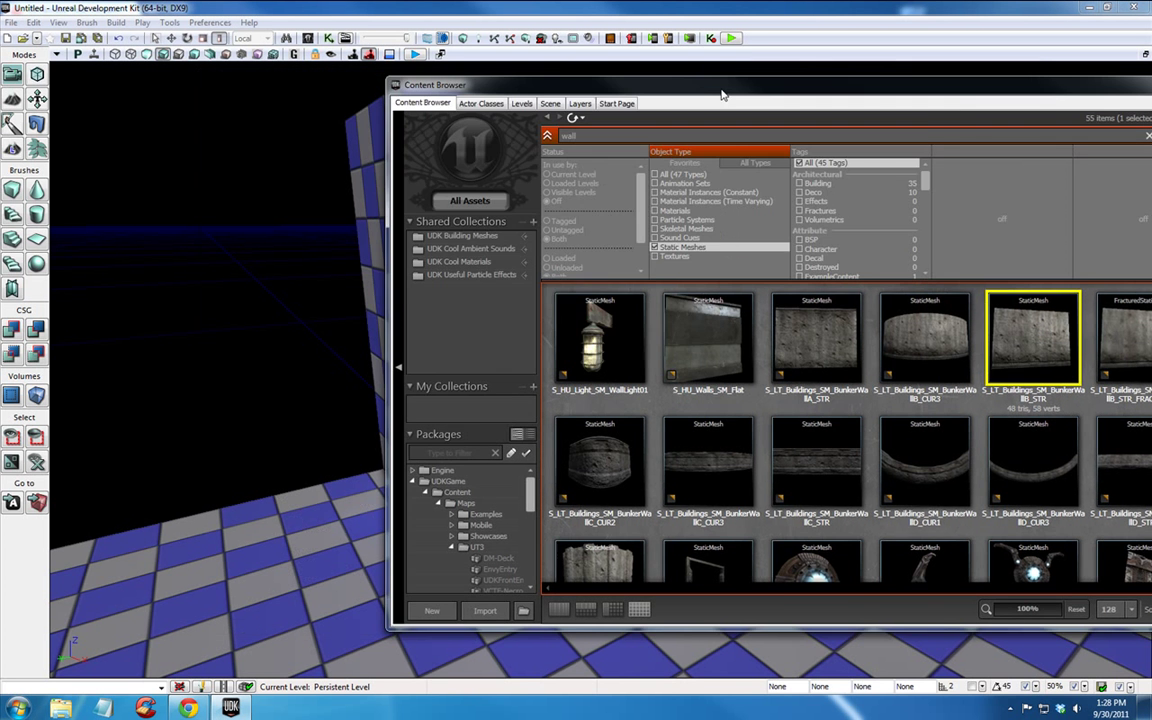
{"action": "key", "text": "ctrl+shift+f"}
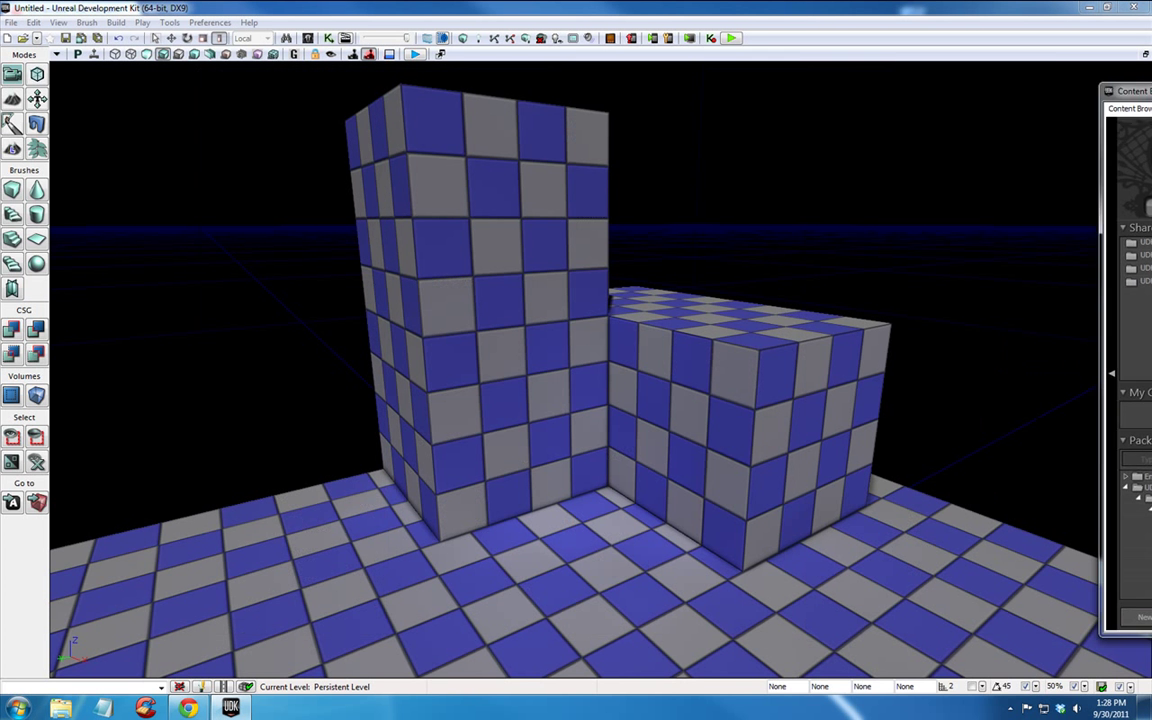
- Add BunkerWallB_STR on the floor as an InterpActor, confirming the Actor Factory dialog
{"action": "right_click", "coordinate": [551, 535]}
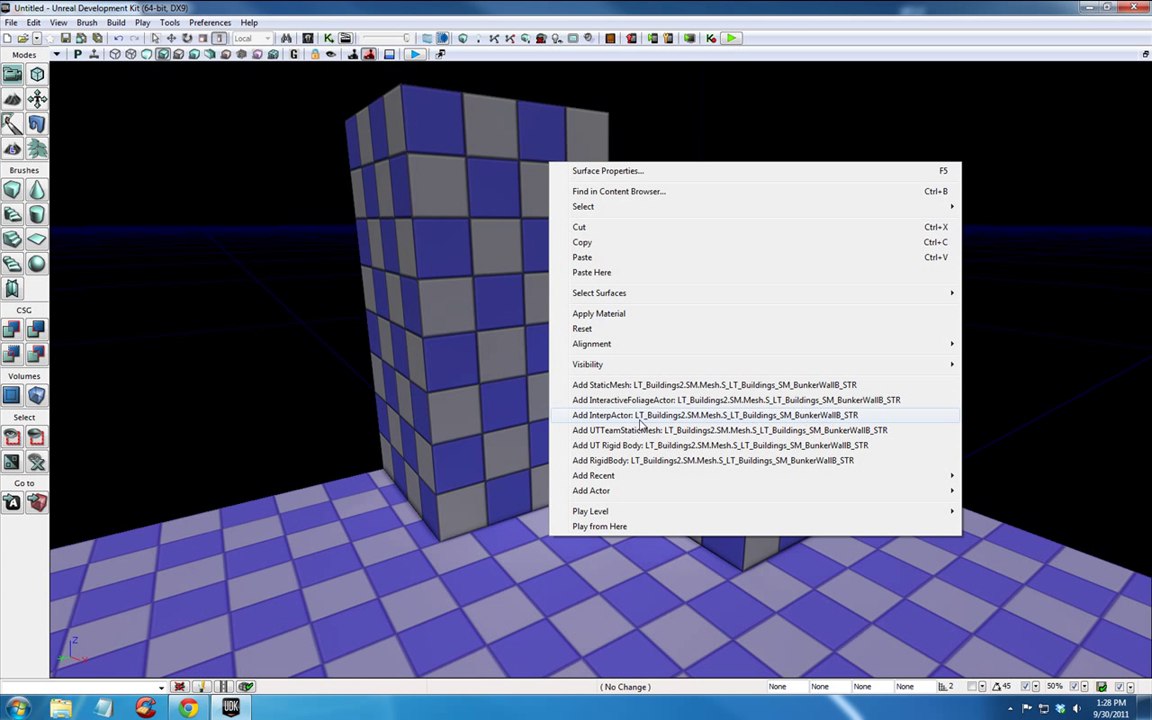
{"action": "mouse_move", "coordinate": [576, 494]}
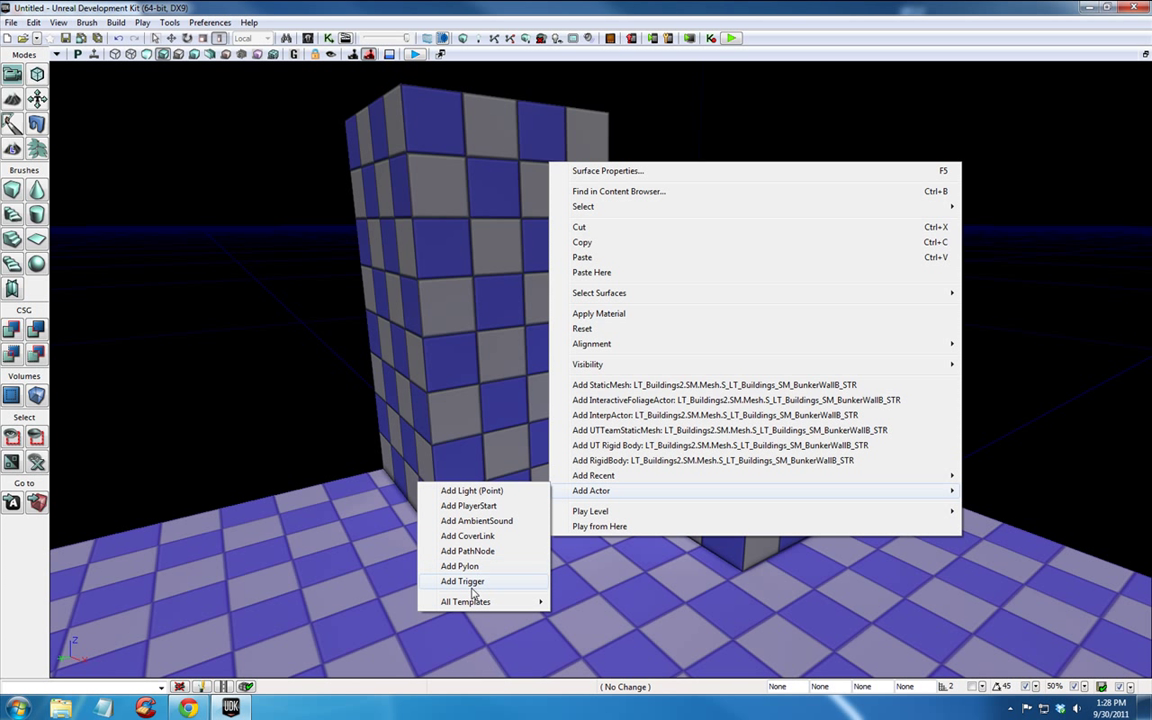
{"action": "mouse_move", "coordinate": [470, 600]}
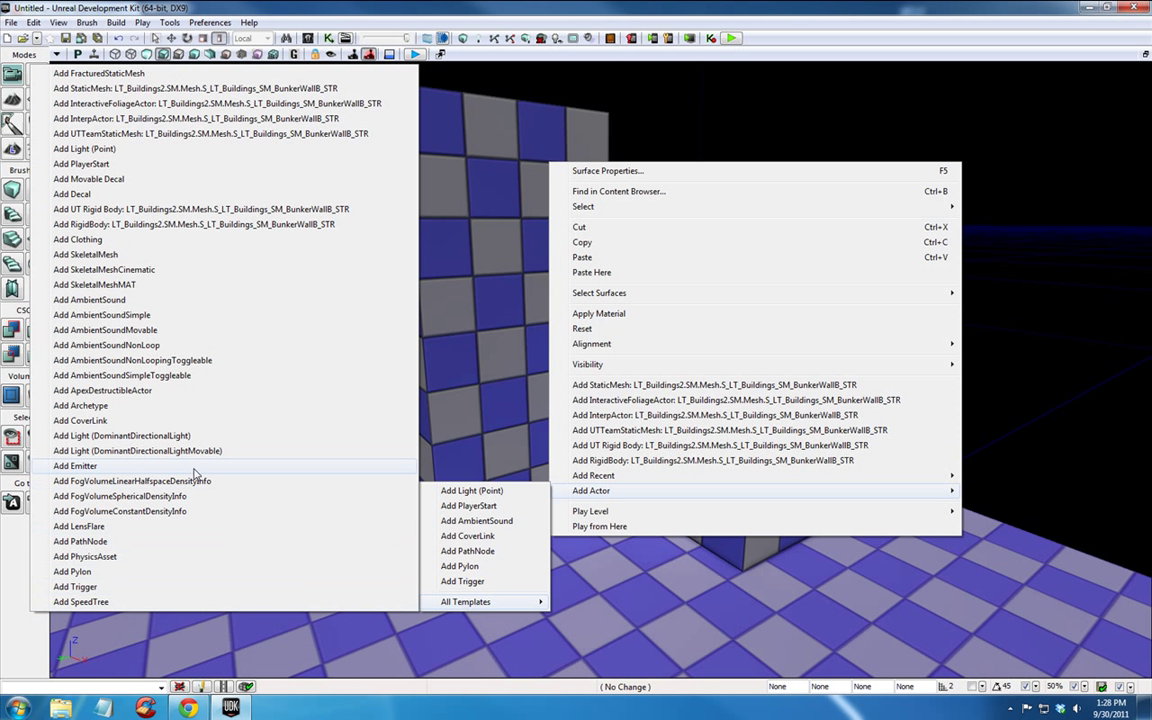
{"action": "left_click", "coordinate": [103, 120]}
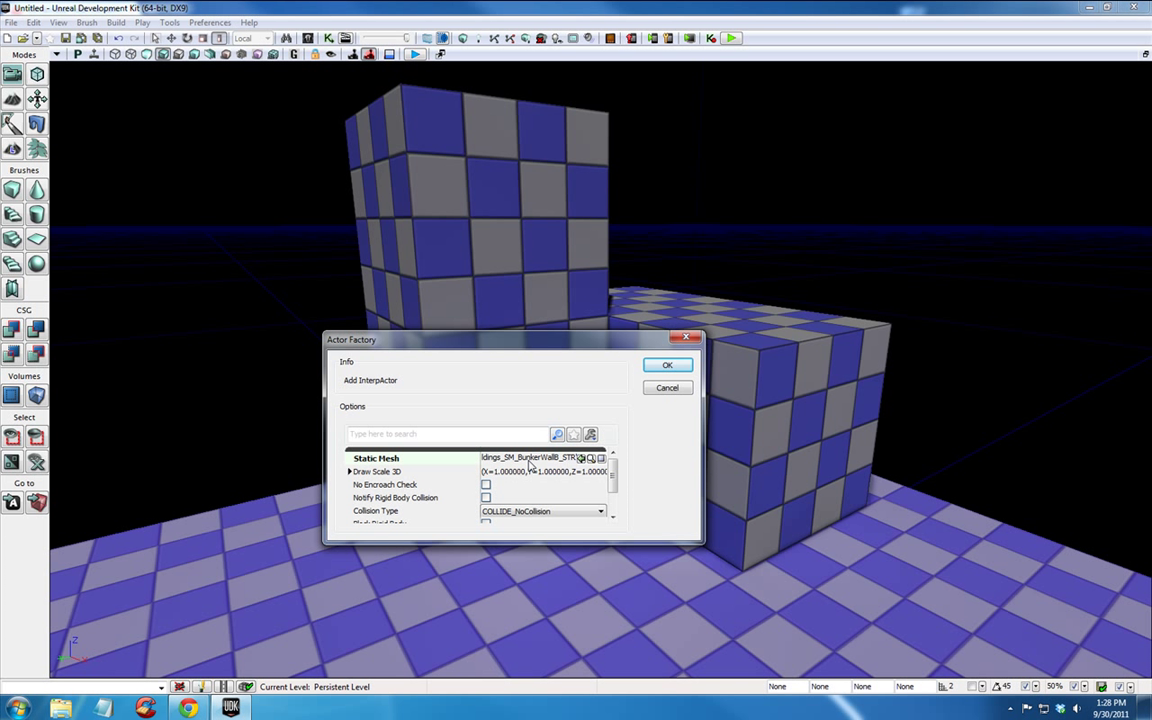
{"action": "left_click", "coordinate": [667, 367]}
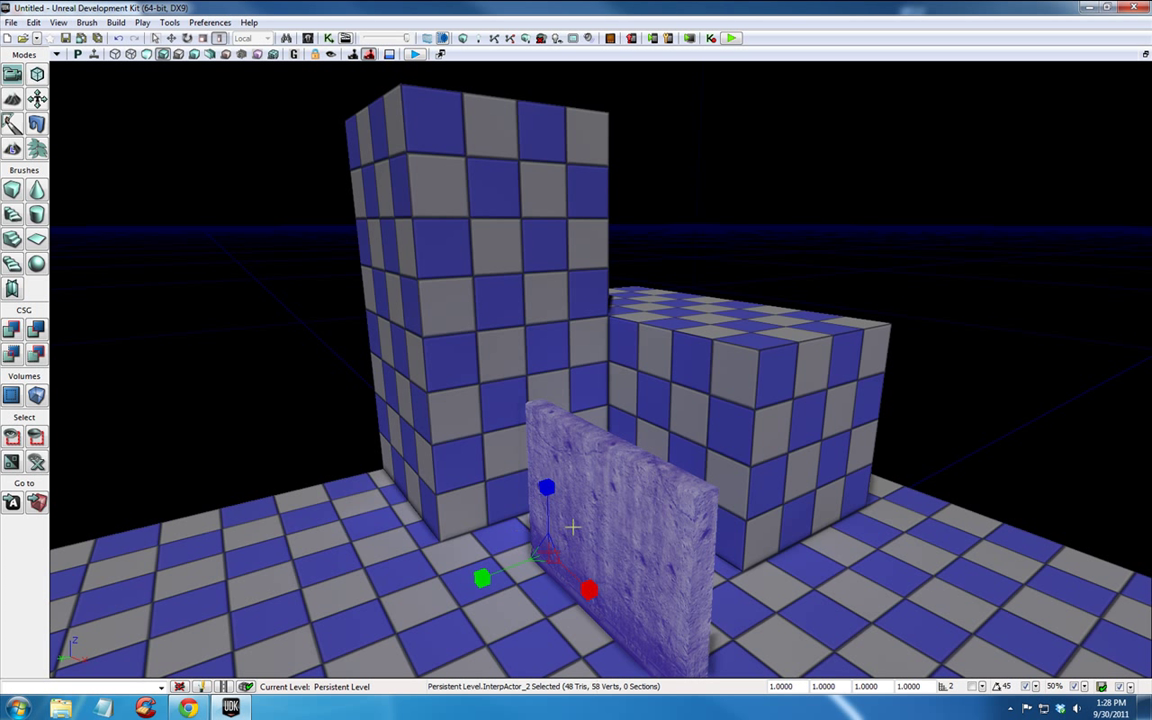
- Rotate the bunker wall InterpActor flat into the corner between the two checkered blocks
{"action": "key", "text": "space"}
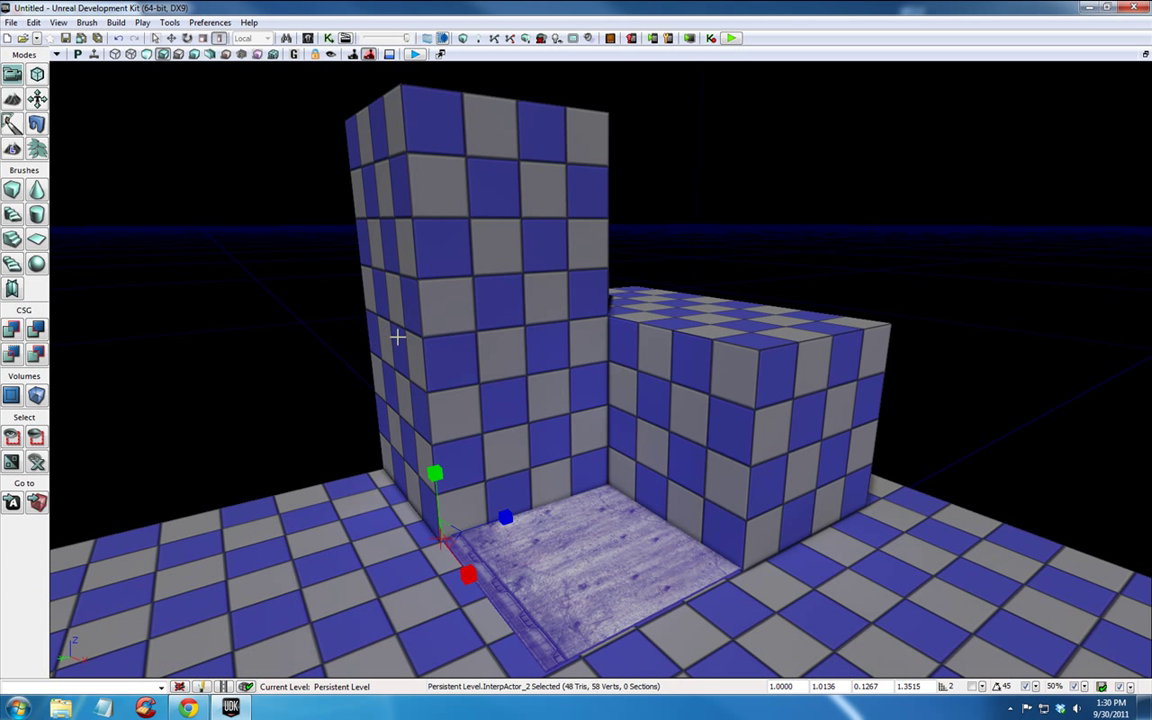
- Place a Trigger on the tall block just above the platform, then Alt-drag a copy higher up
{"action": "right_click", "coordinate": [470, 356]}
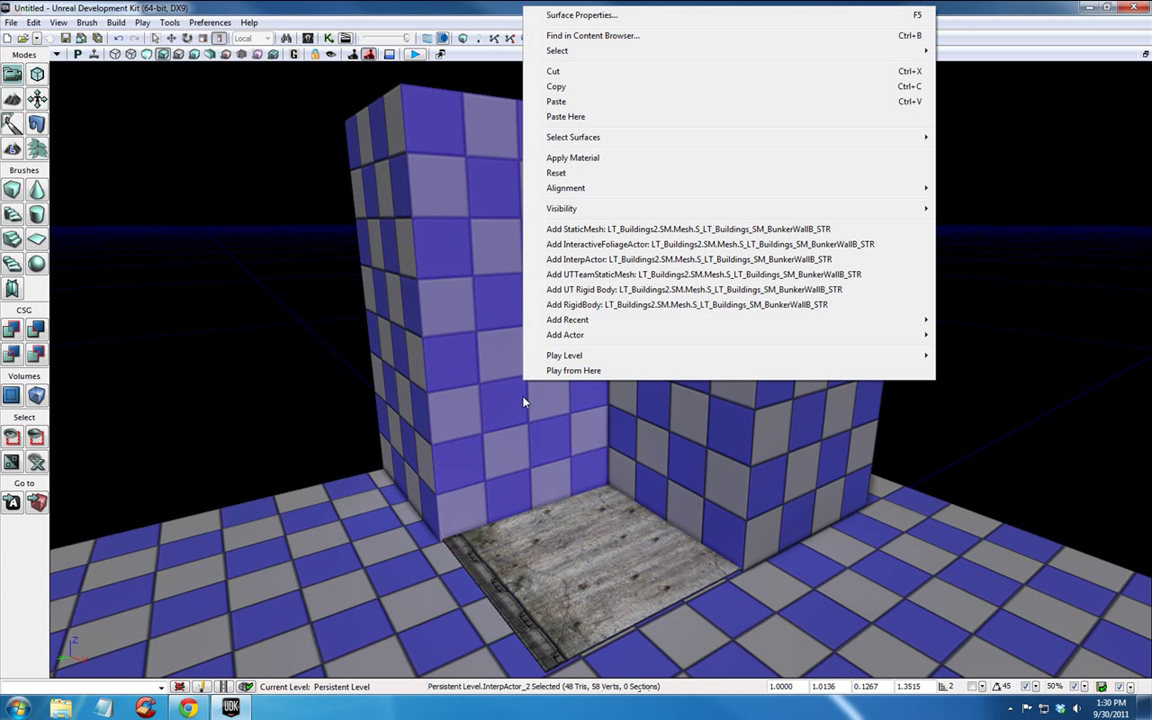
{"action": "mouse_move", "coordinate": [562, 340]}
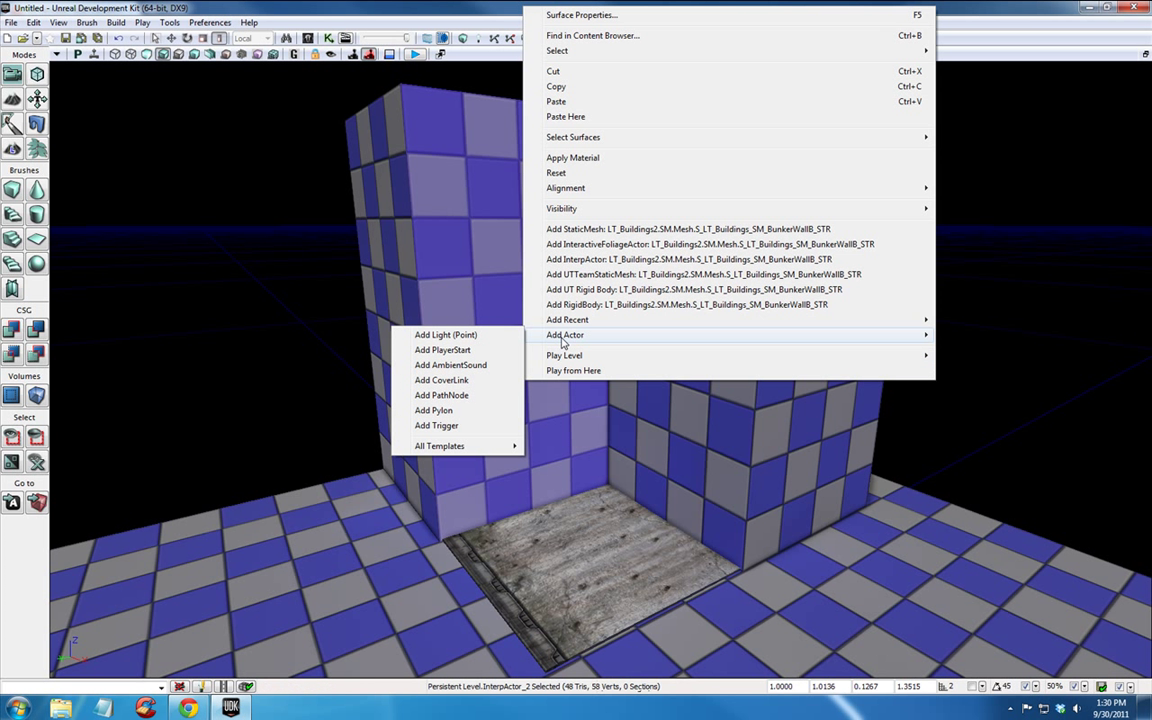
{"action": "left_click", "coordinate": [440, 425]}
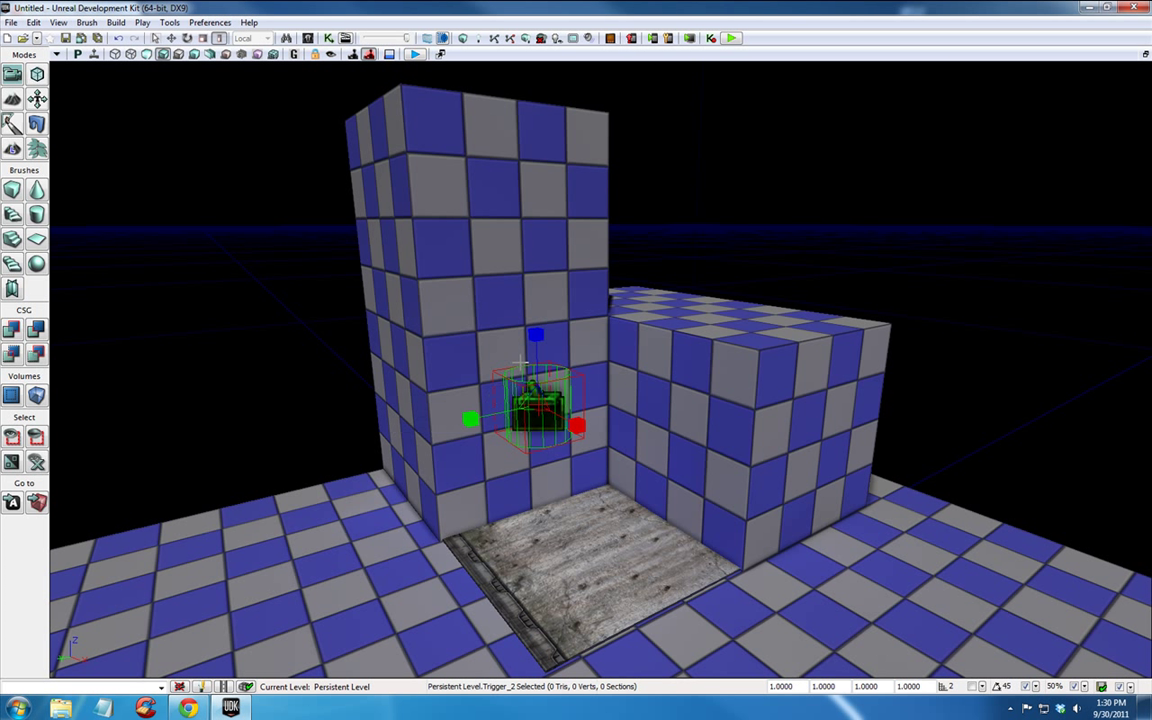
{"action": "key", "text": "space"}
{"action": "left_click_drag", "start_coordinate": [533, 352], "coordinate": [537, 388]}
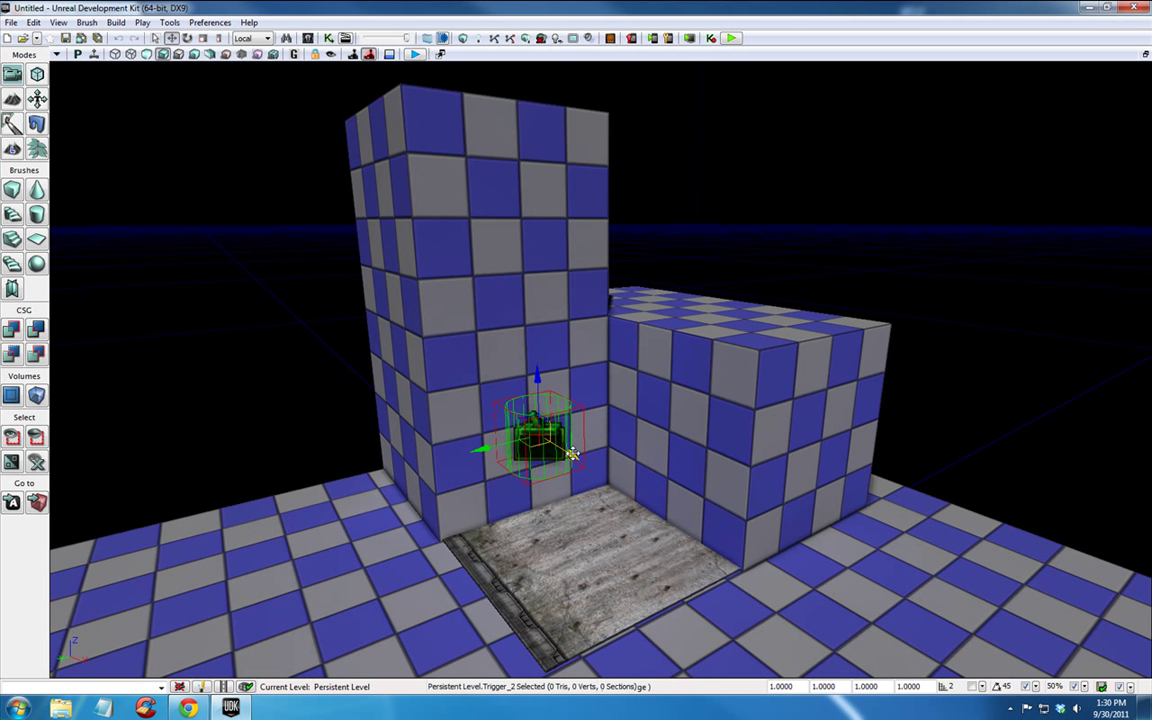
{"action": "left_click_drag", "start_coordinate": [572, 452], "coordinate": [555, 445]}
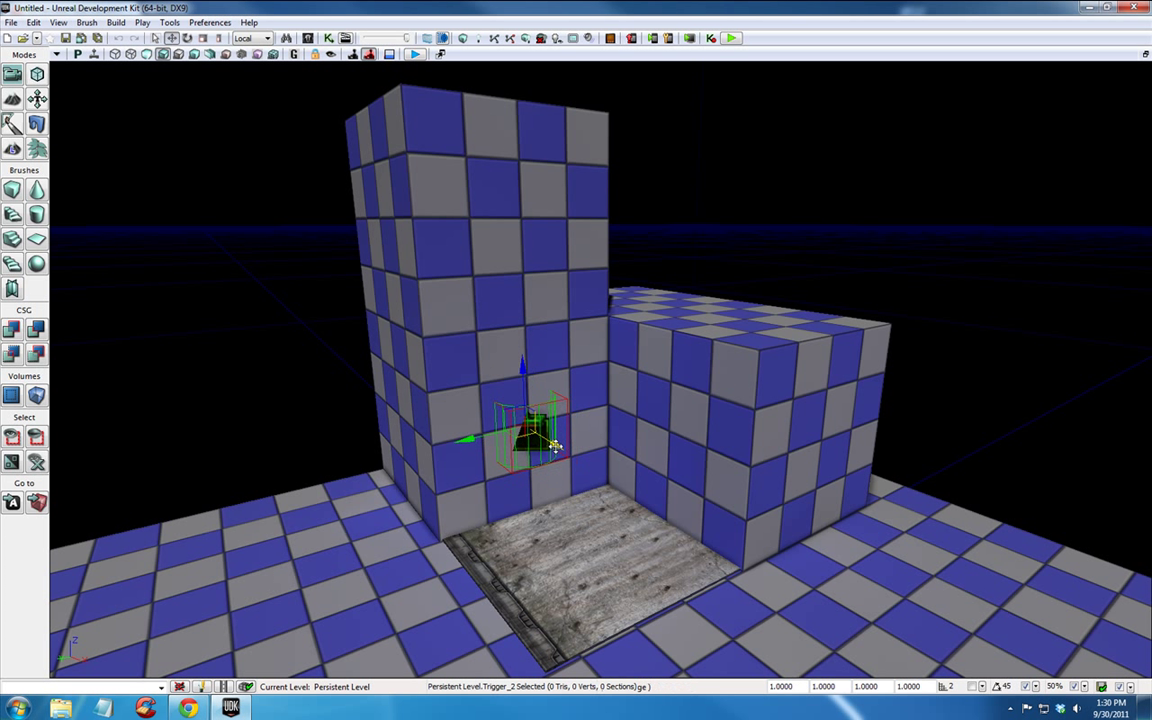
{"action": "left_click_drag", "start_coordinate": [521, 368], "coordinate": [522, 400]}
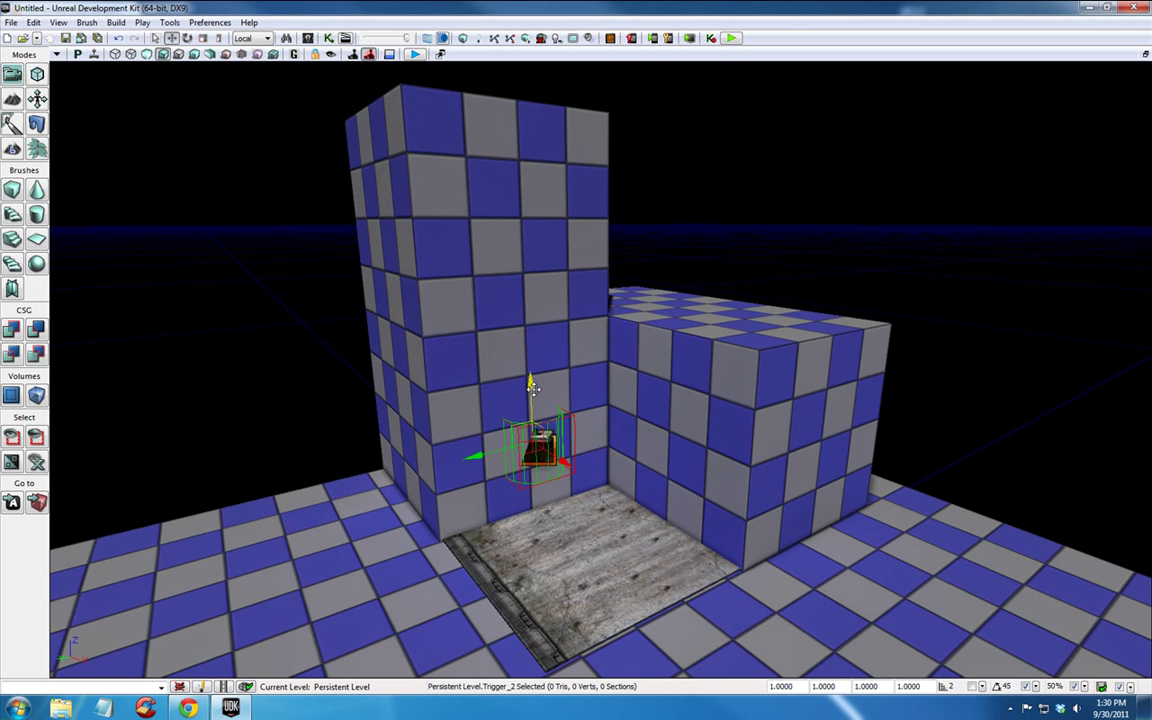
{"action": "left_click_drag", "start_coordinate": [530, 380], "coordinate": [521, 230], "text": "alt"}
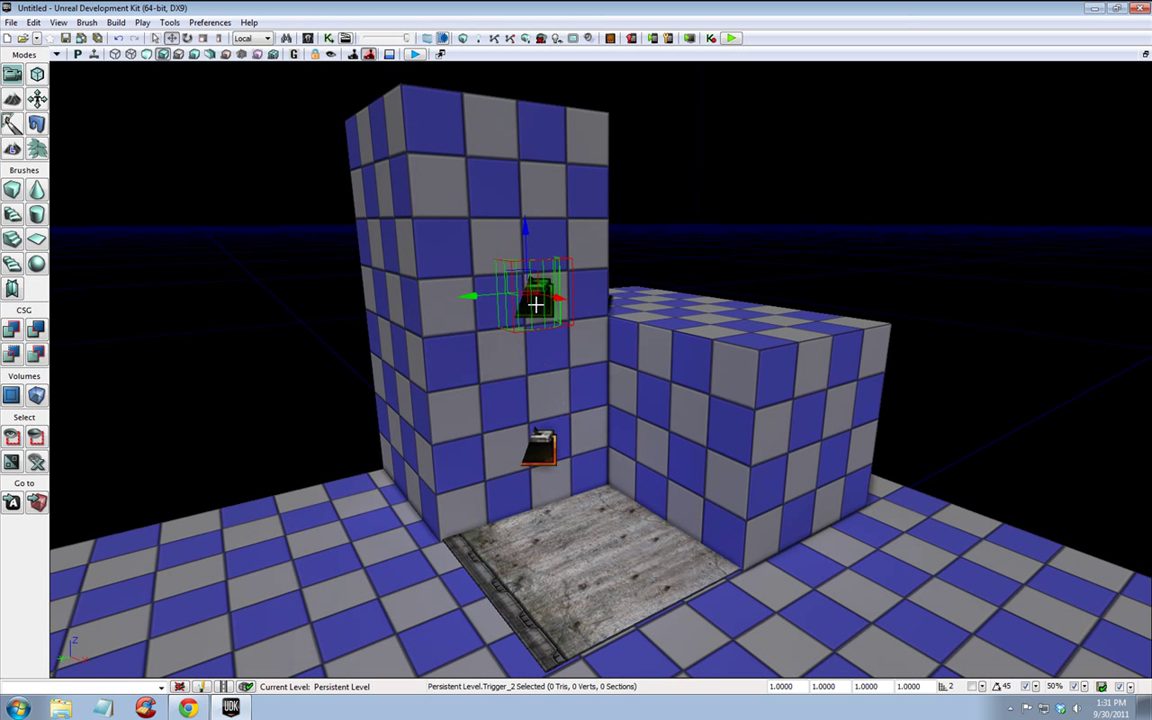
- With the lower trigger selected, add a New Matinee and a Trigger_3 Used event in Kismet
{"action": "left_click", "coordinate": [539, 454]}
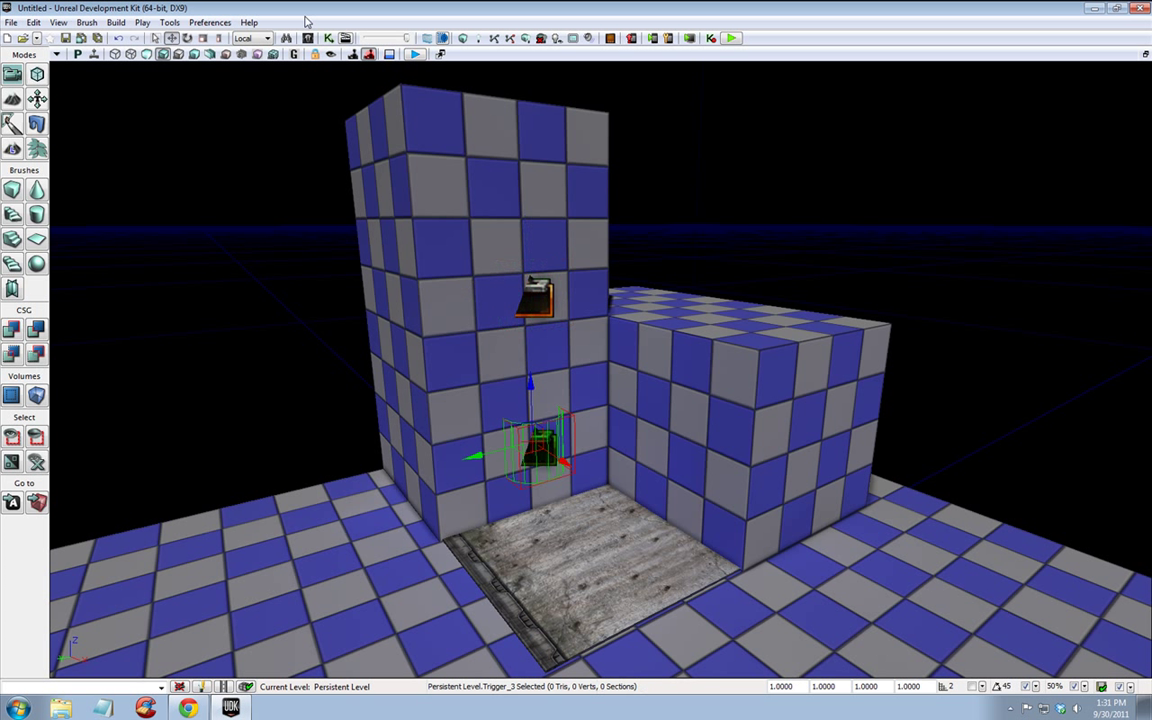
{"action": "left_click", "coordinate": [329, 38]}
{"action": "right_click", "coordinate": [651, 243]}
{"action": "left_click", "coordinate": [689, 267]}
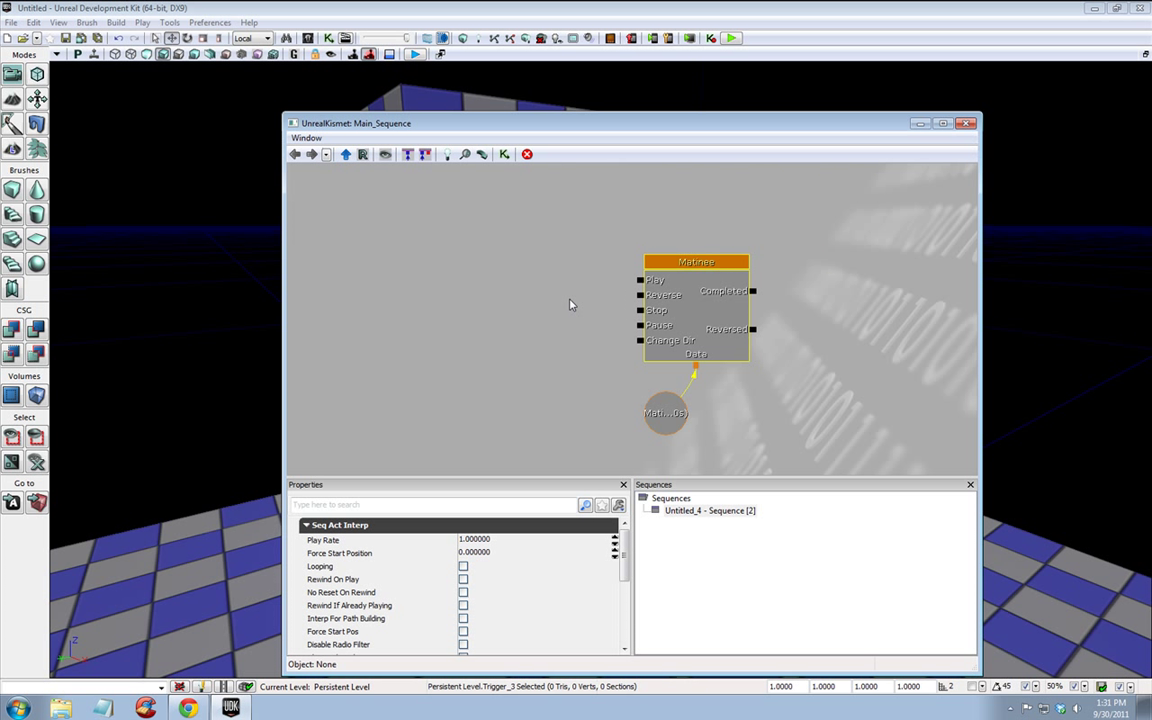
{"action": "right_click", "coordinate": [464, 281]}
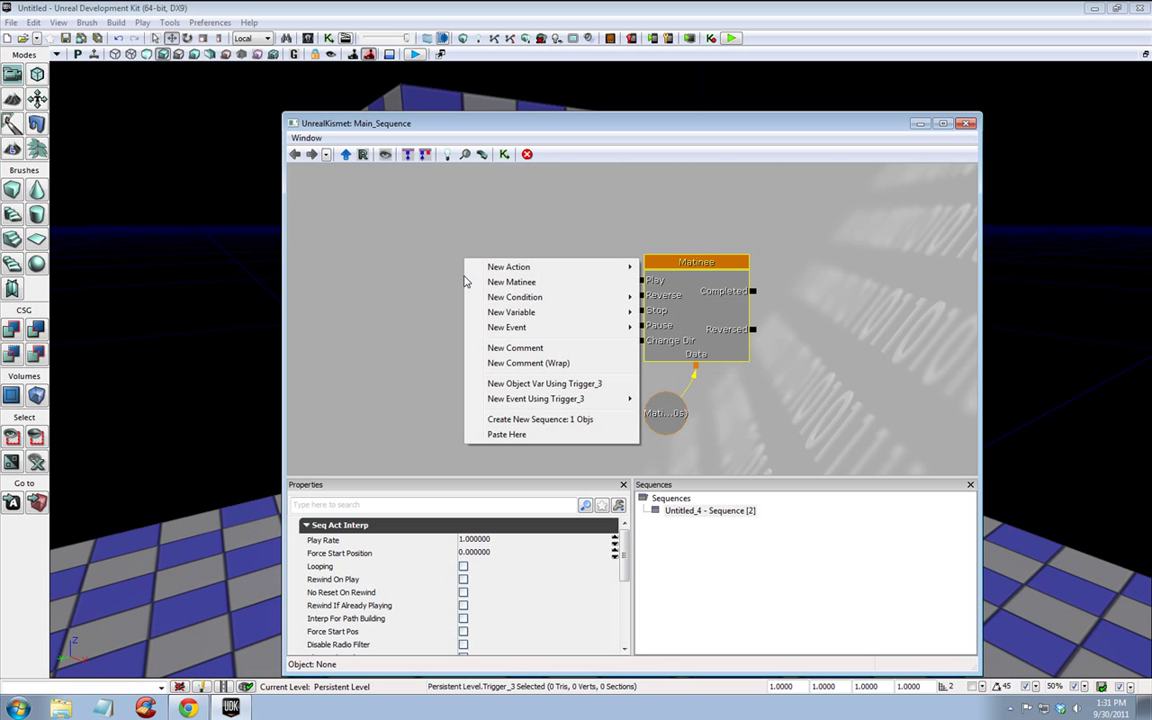
{"action": "mouse_move", "coordinate": [514, 401]}
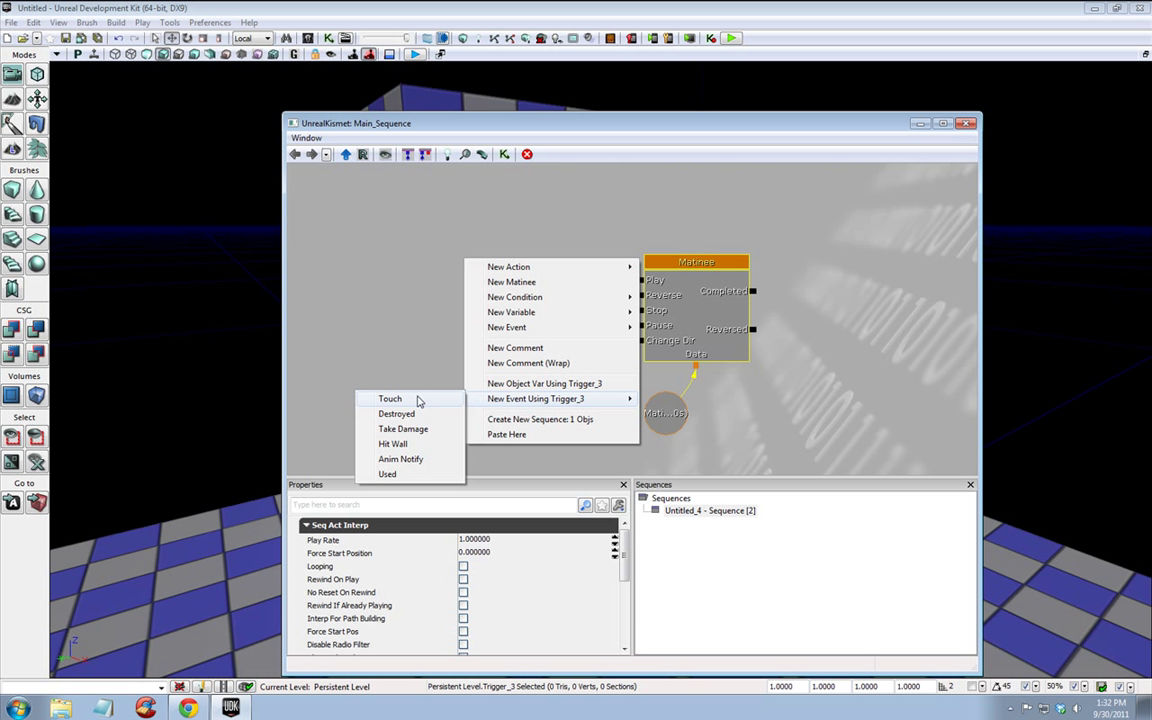
{"action": "left_click", "coordinate": [390, 474]}
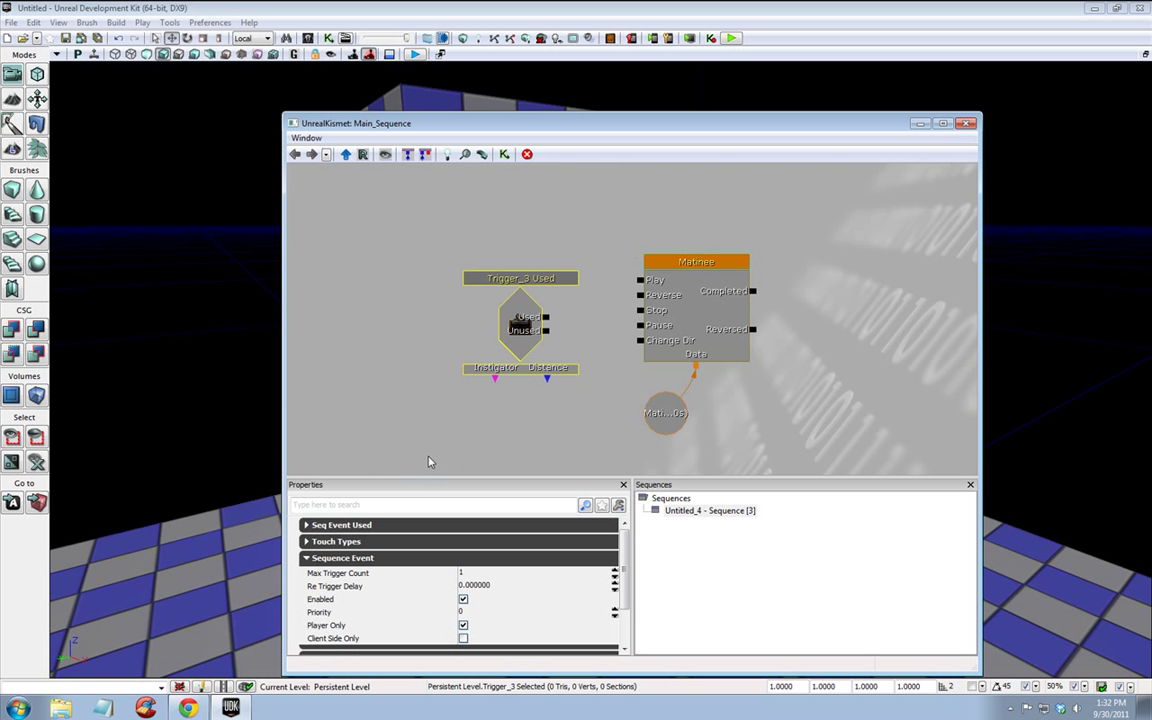
{"action": "left_click_drag", "start_coordinate": [509, 272], "coordinate": [438, 195]}
- Add a Switch action beside the Trigger_3 Used event
{"action": "right_click", "coordinate": [553, 256]}
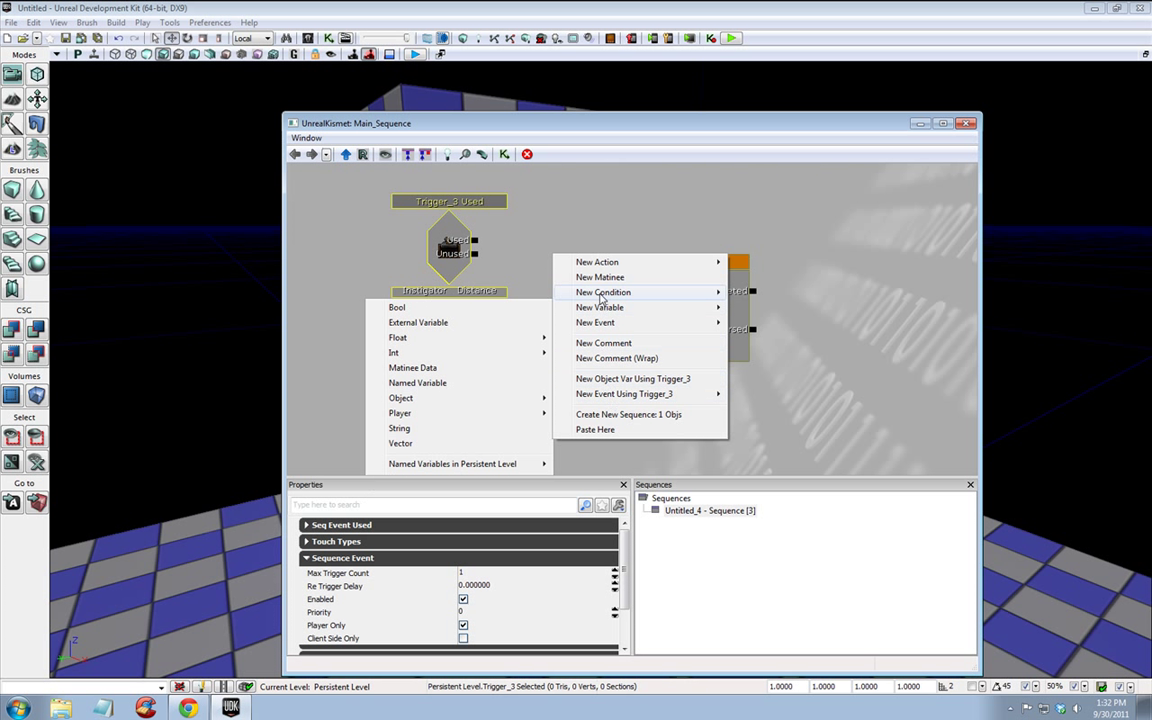
{"action": "mouse_move", "coordinate": [588, 263]}
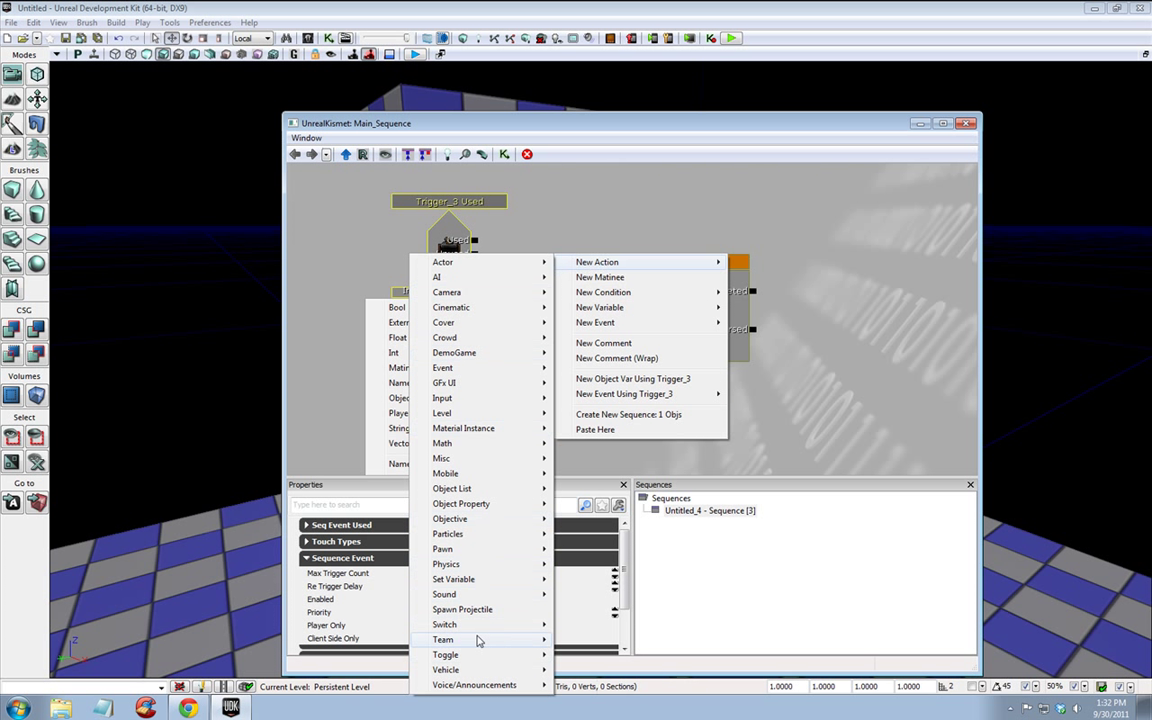
{"action": "mouse_move", "coordinate": [474, 625]}
{"action": "left_click", "coordinate": [355, 640]}
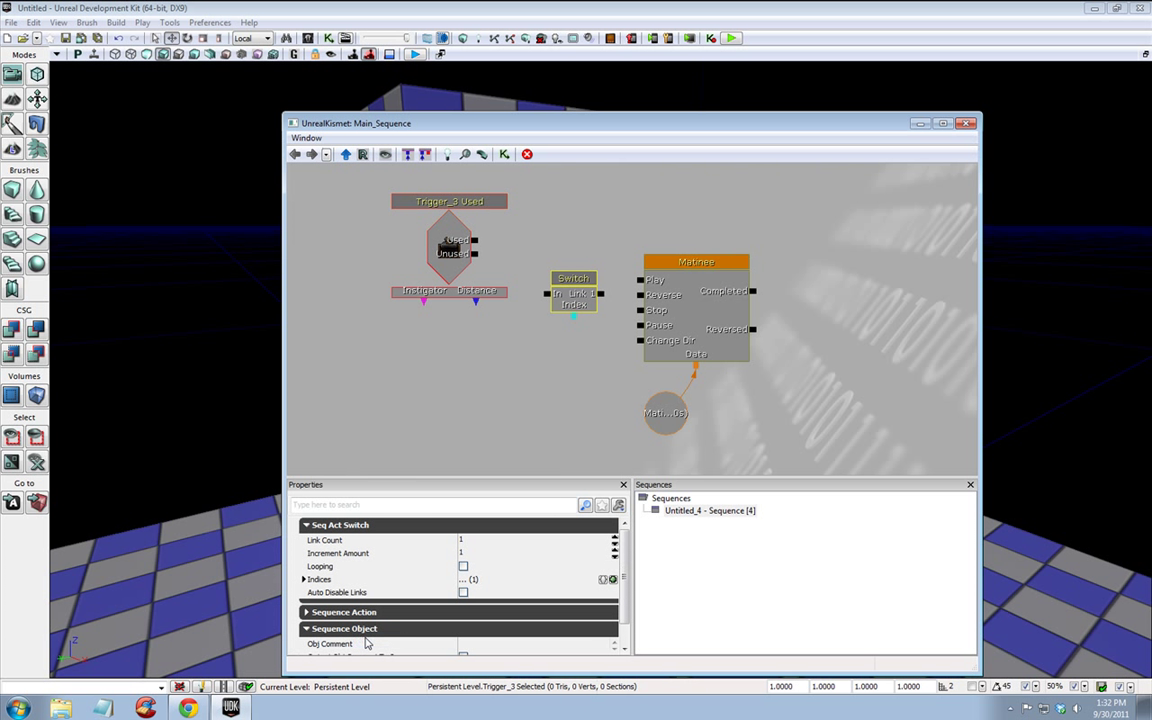
{"action": "left_click_drag", "start_coordinate": [574, 282], "coordinate": [563, 254], "text": "ctrl"}
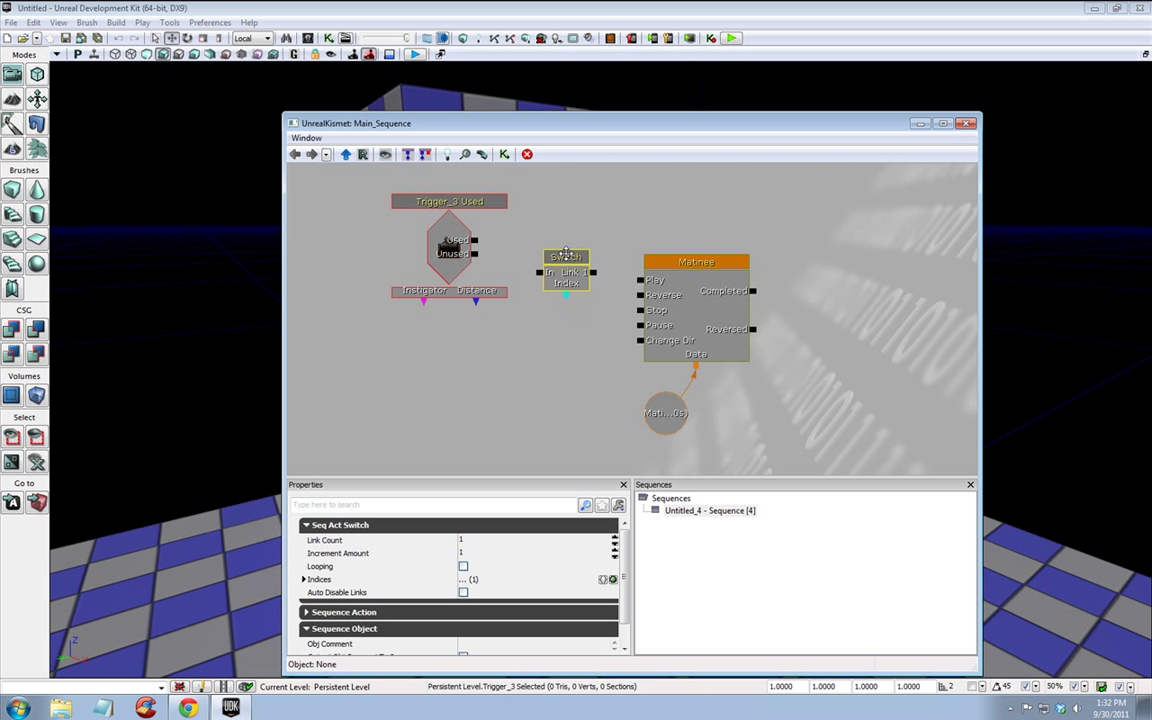
{"action": "left_click_drag", "start_coordinate": [457, 123], "coordinate": [922, 146]}
- Add a Used event for the upper trigger, Trigger_2
{"action": "left_click", "coordinate": [538, 303]}
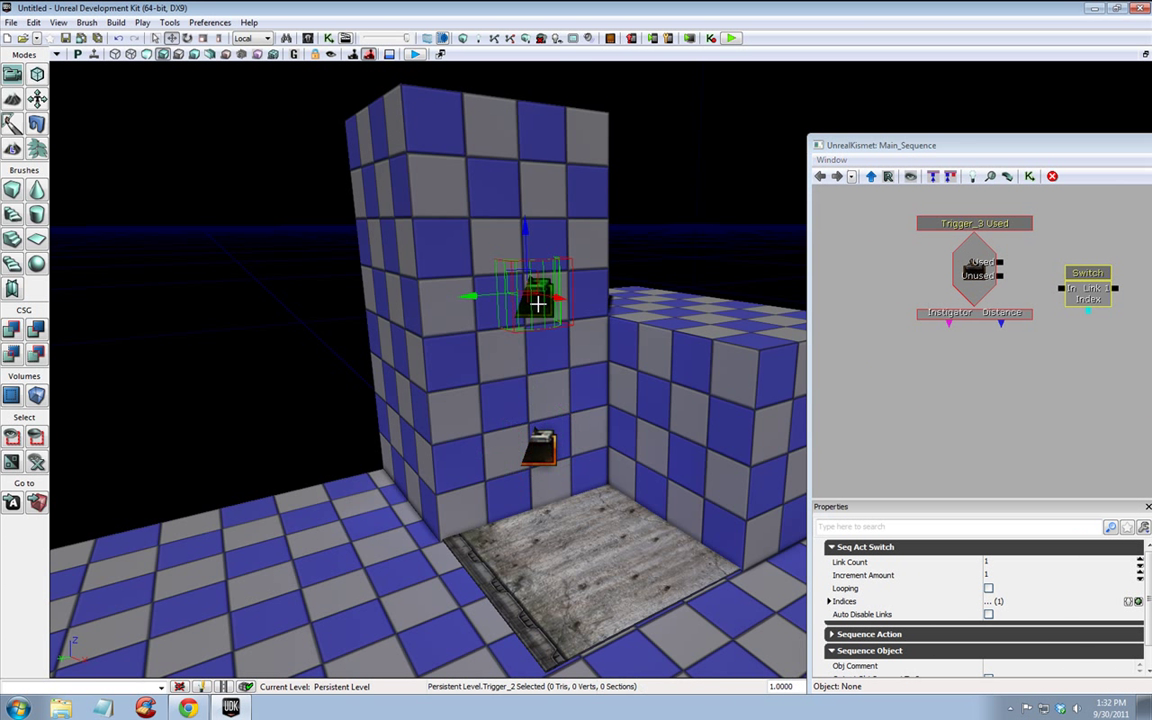
{"action": "left_click_drag", "start_coordinate": [944, 149], "coordinate": [496, 99]}
{"action": "right_click", "coordinate": [492, 340]}
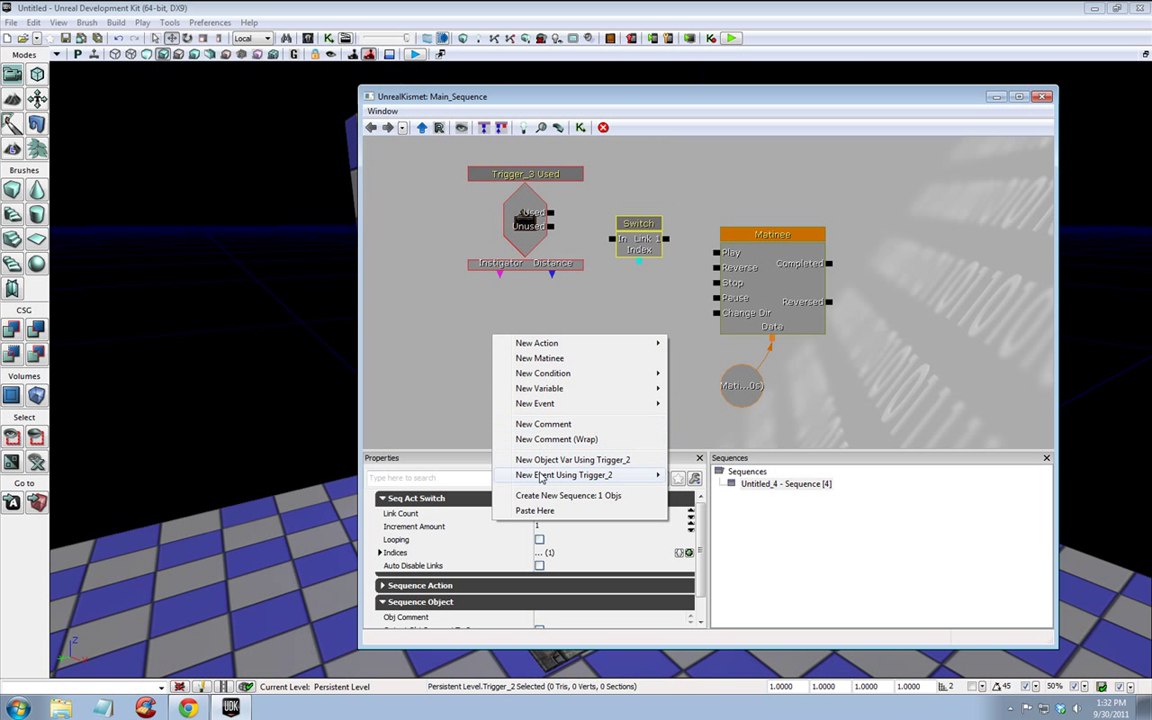
{"action": "mouse_move", "coordinate": [548, 476]}
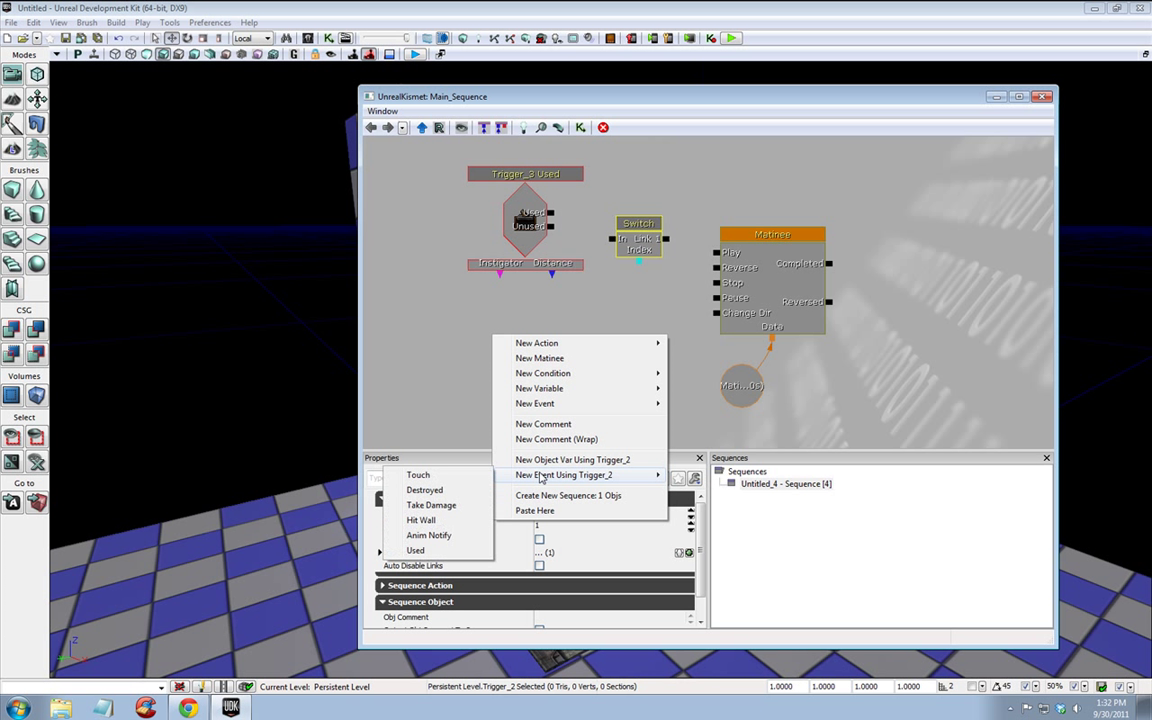
{"action": "left_click", "coordinate": [416, 550]}
{"action": "left_click_drag", "start_coordinate": [535, 355], "coordinate": [514, 310]}
- Add a second Switch action below the first Switch
{"action": "right_click", "coordinate": [646, 331]}
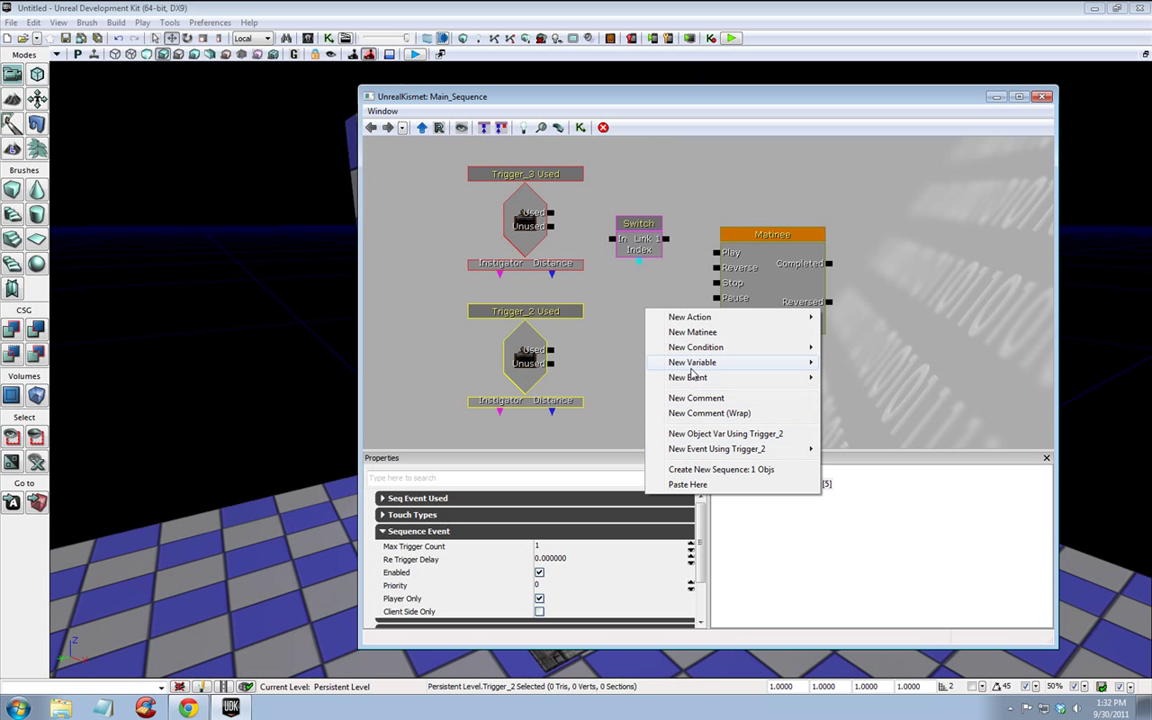
{"action": "mouse_move", "coordinate": [690, 319]}
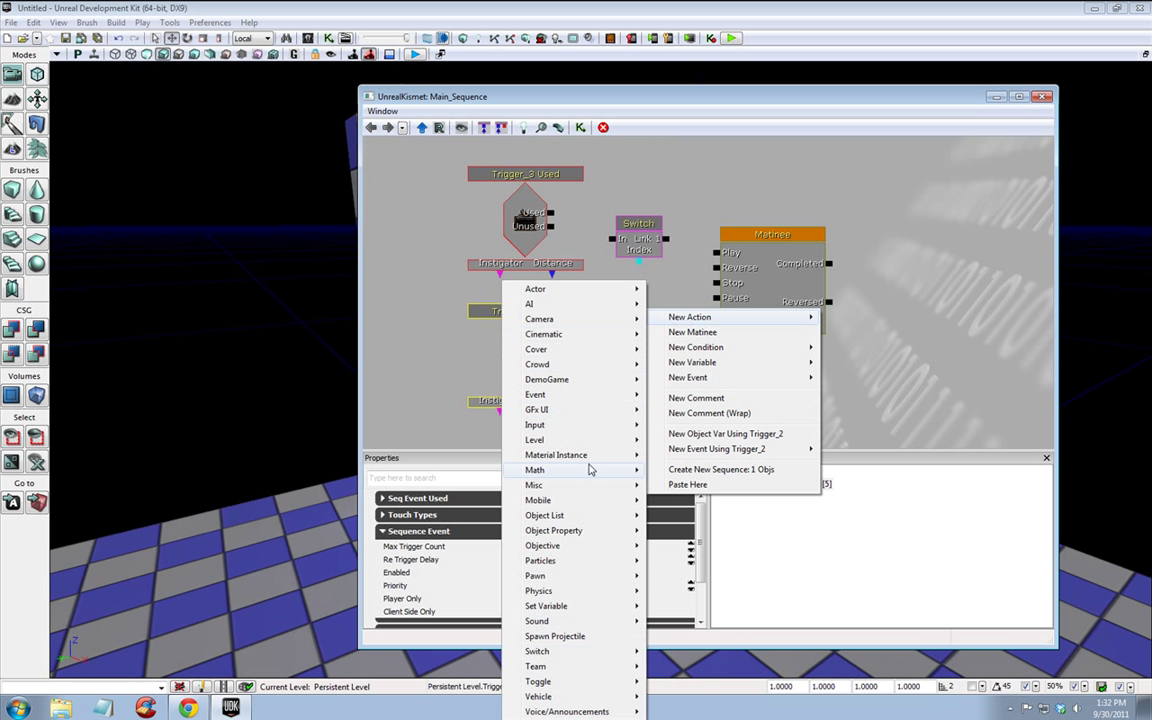
{"action": "mouse_move", "coordinate": [560, 652]}
{"action": "left_click", "coordinate": [458, 667]}
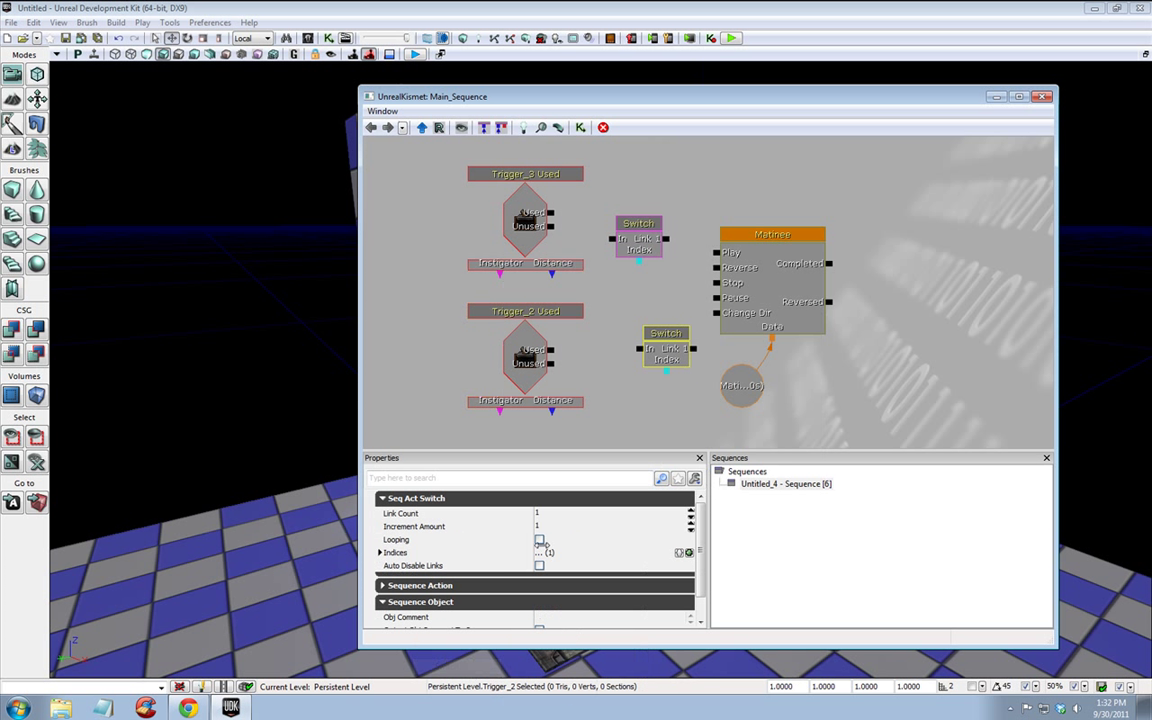
{"action": "left_click_drag", "start_coordinate": [660, 336], "coordinate": [634, 331]}
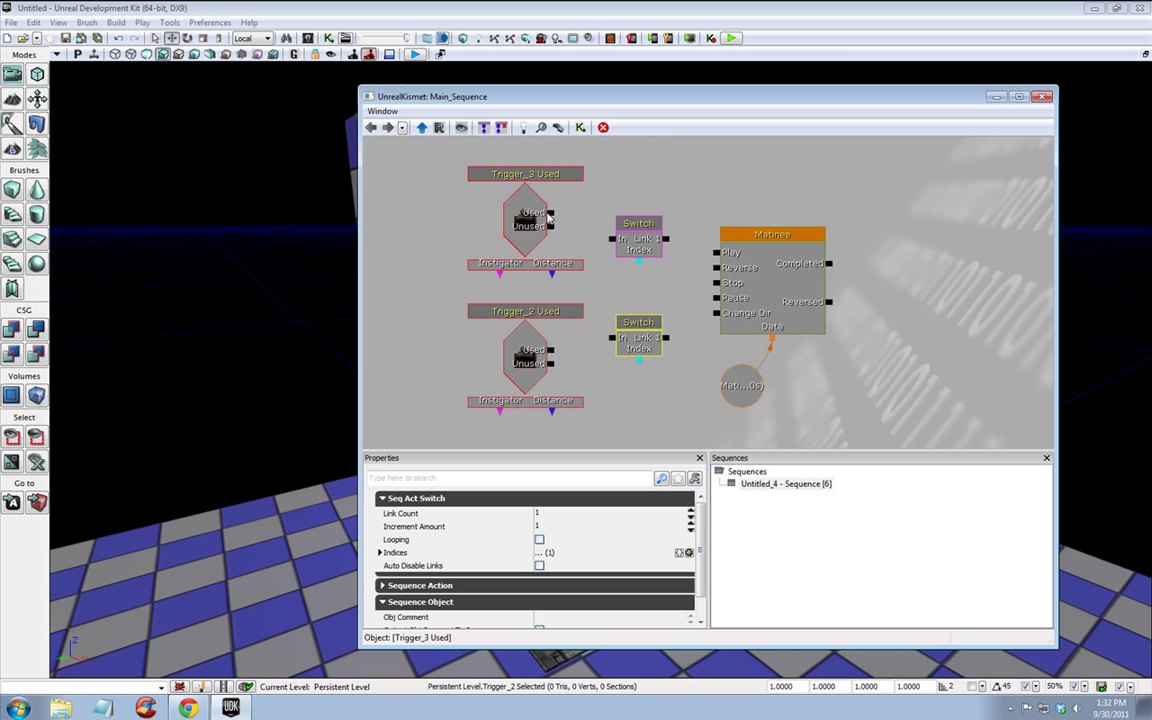
- Wire Trigger_3 Used through the upper Switch to Matinee Play, and Trigger_2 Used through the lower Switch to Reverse
{"action": "left_click_drag", "start_coordinate": [541, 215], "coordinate": [606, 238]}
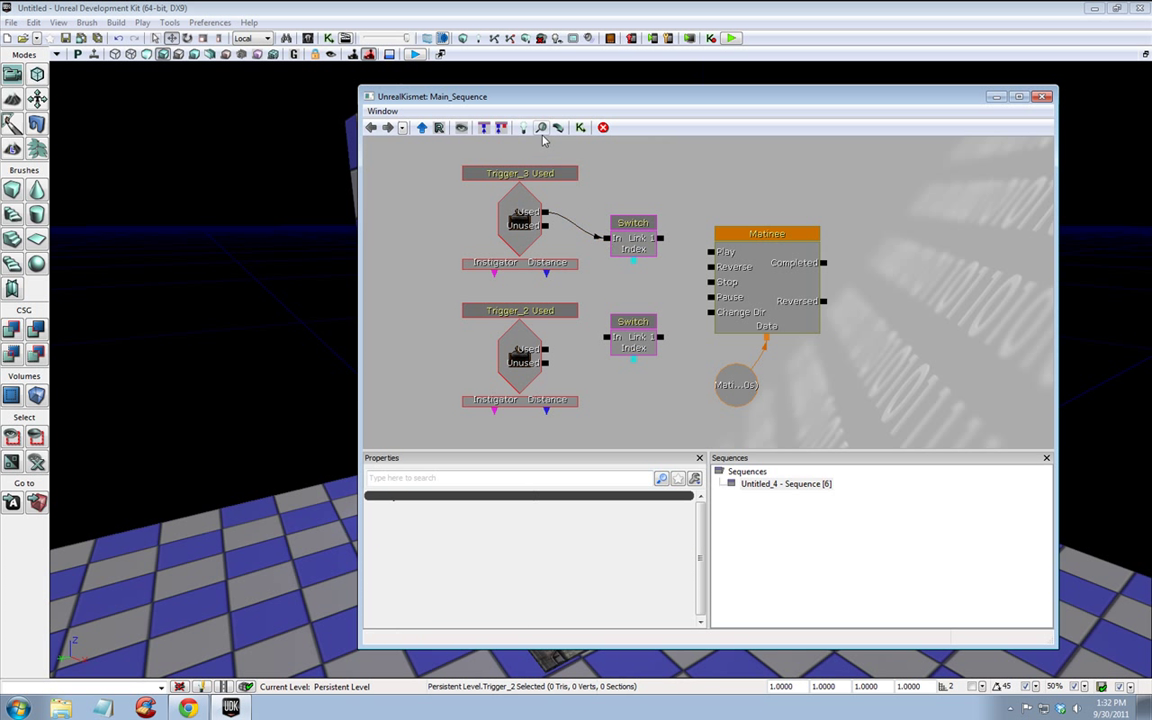
{"action": "left_click_drag", "start_coordinate": [519, 103], "coordinate": [477, 93]}
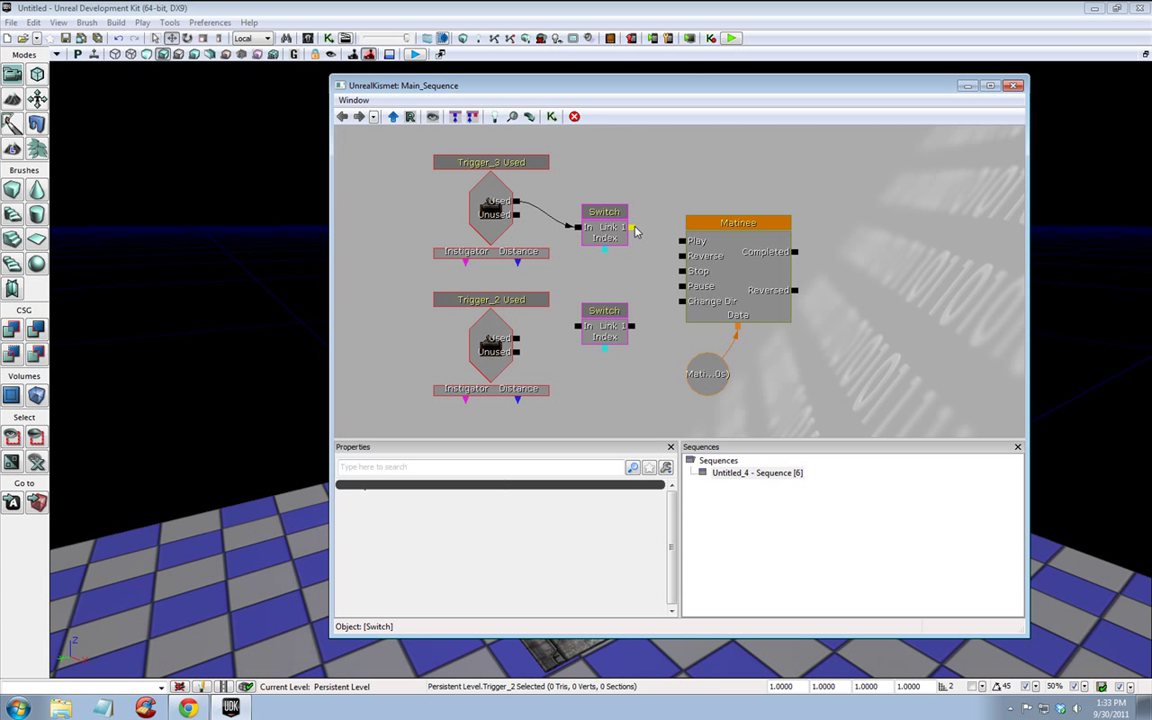
{"action": "left_click_drag", "start_coordinate": [632, 228], "coordinate": [681, 243]}
{"action": "left_click", "coordinate": [500, 340]}
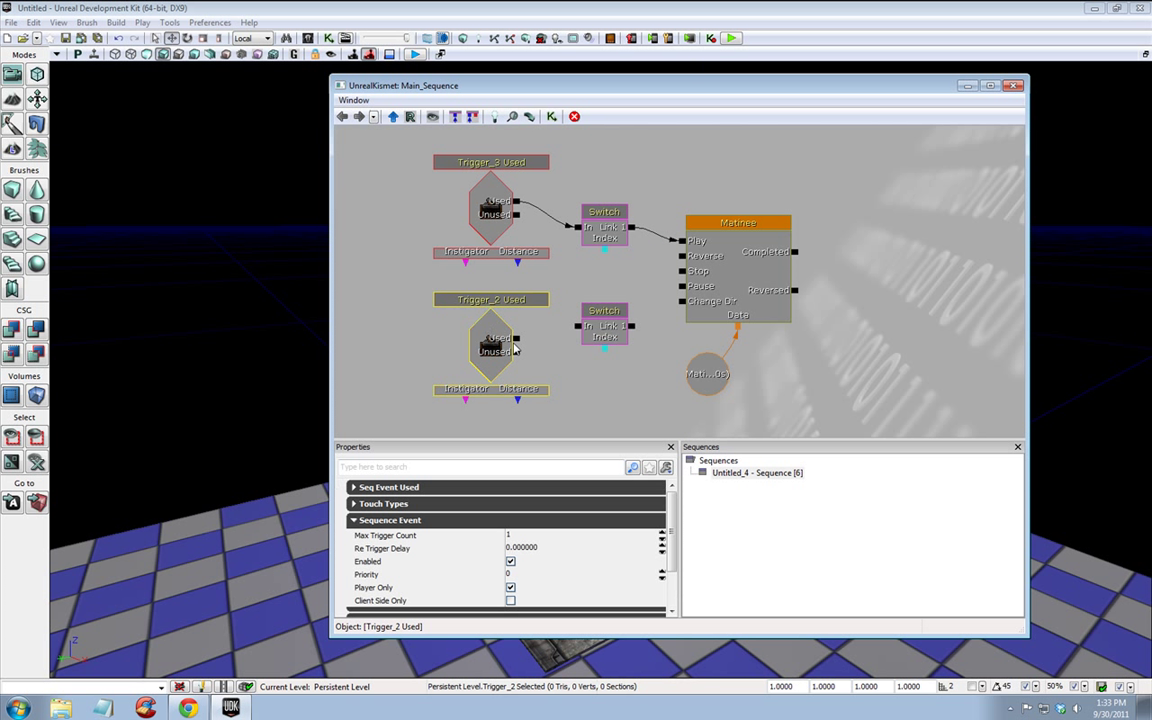
{"action": "left_click_drag", "start_coordinate": [516, 338], "coordinate": [681, 257]}
{"action": "left_click", "coordinate": [606, 314]}
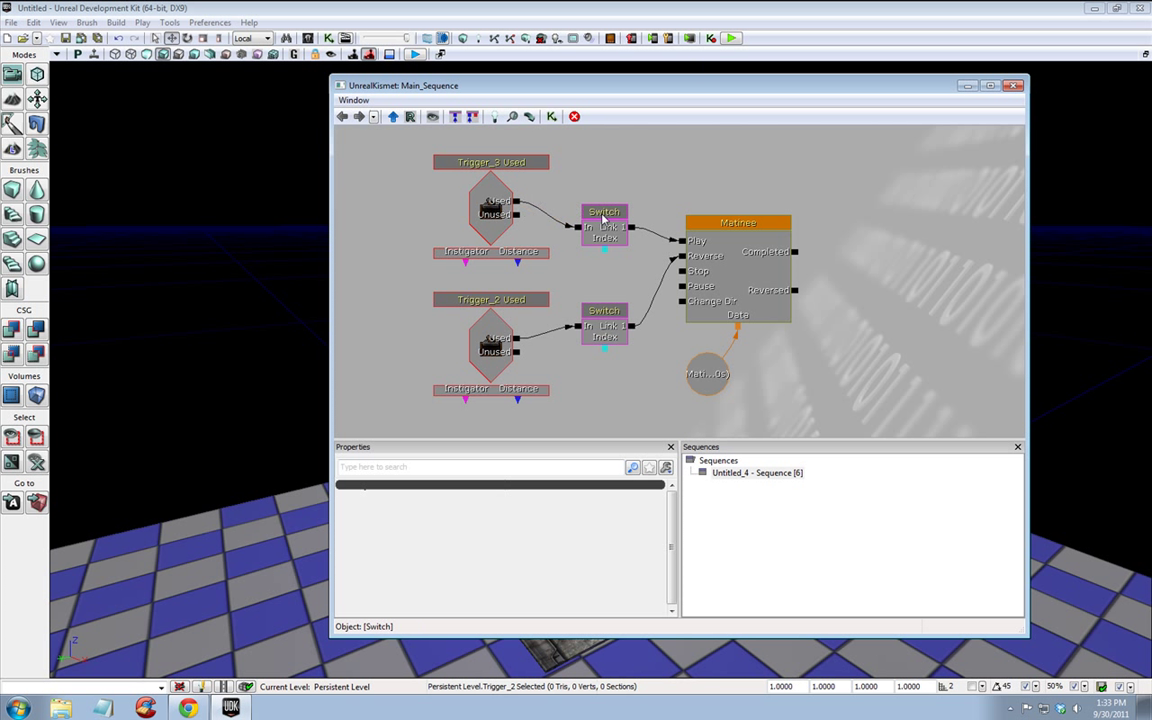
- Turn on Looping for both the upper and lower Switch nodes
{"action": "left_click", "coordinate": [602, 224]}
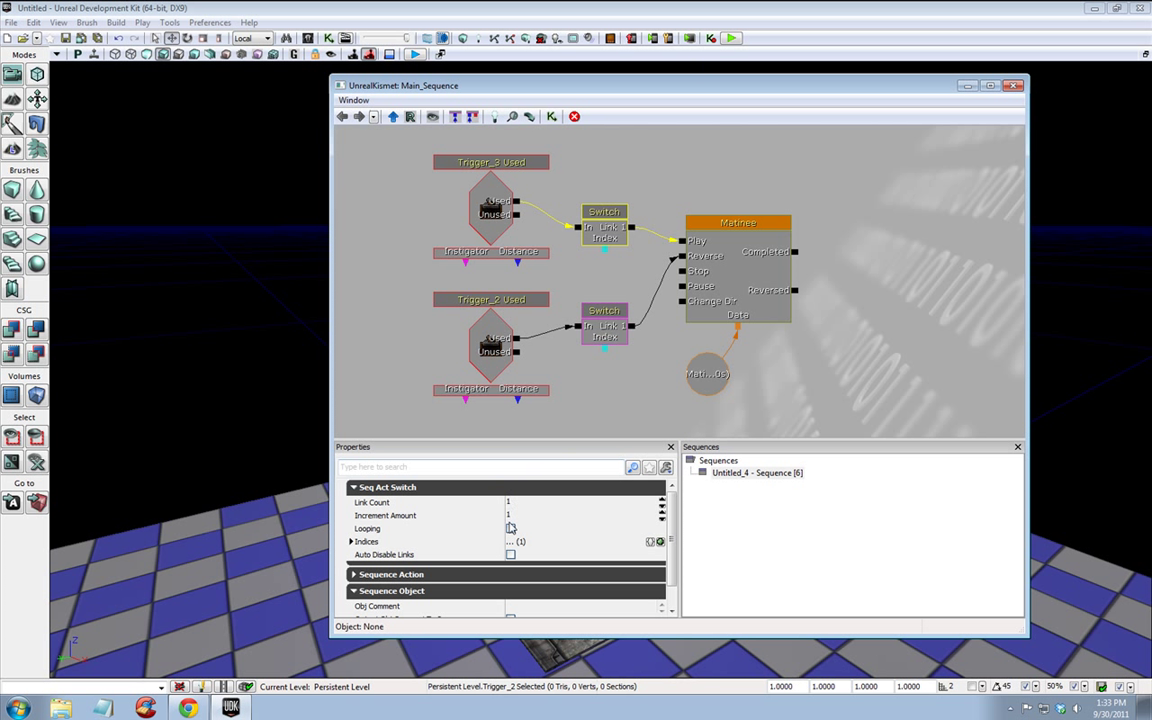
{"action": "left_click", "coordinate": [510, 529]}
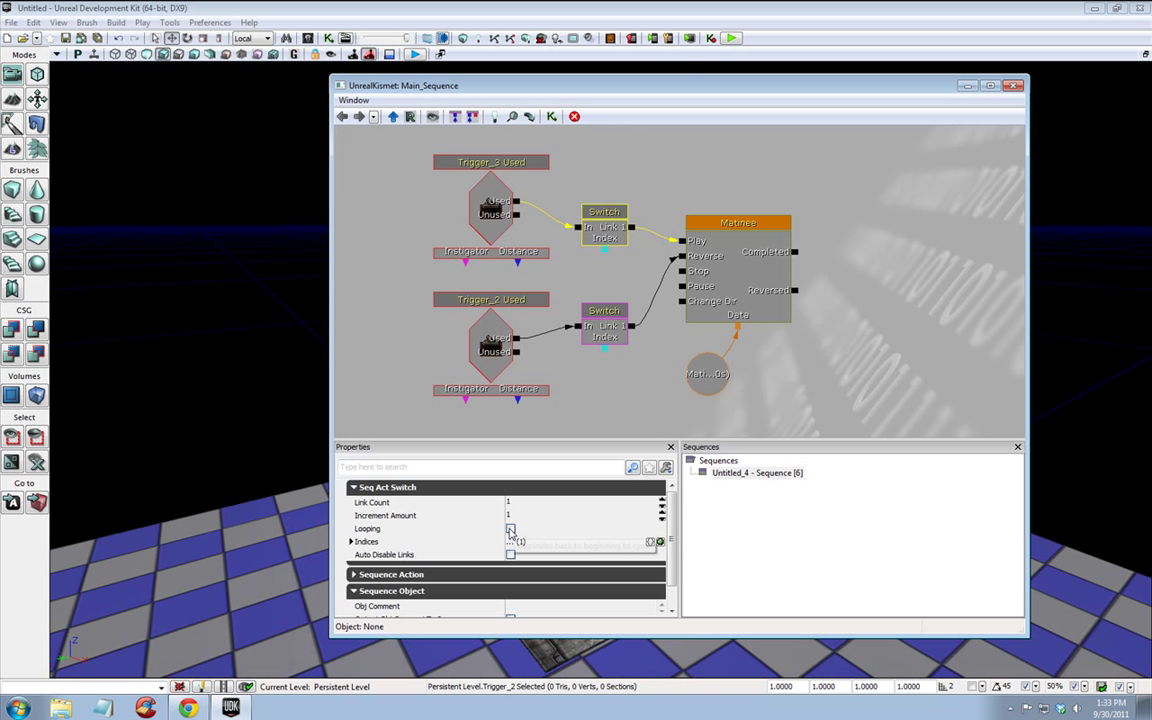
{"action": "left_click", "coordinate": [354, 487]}
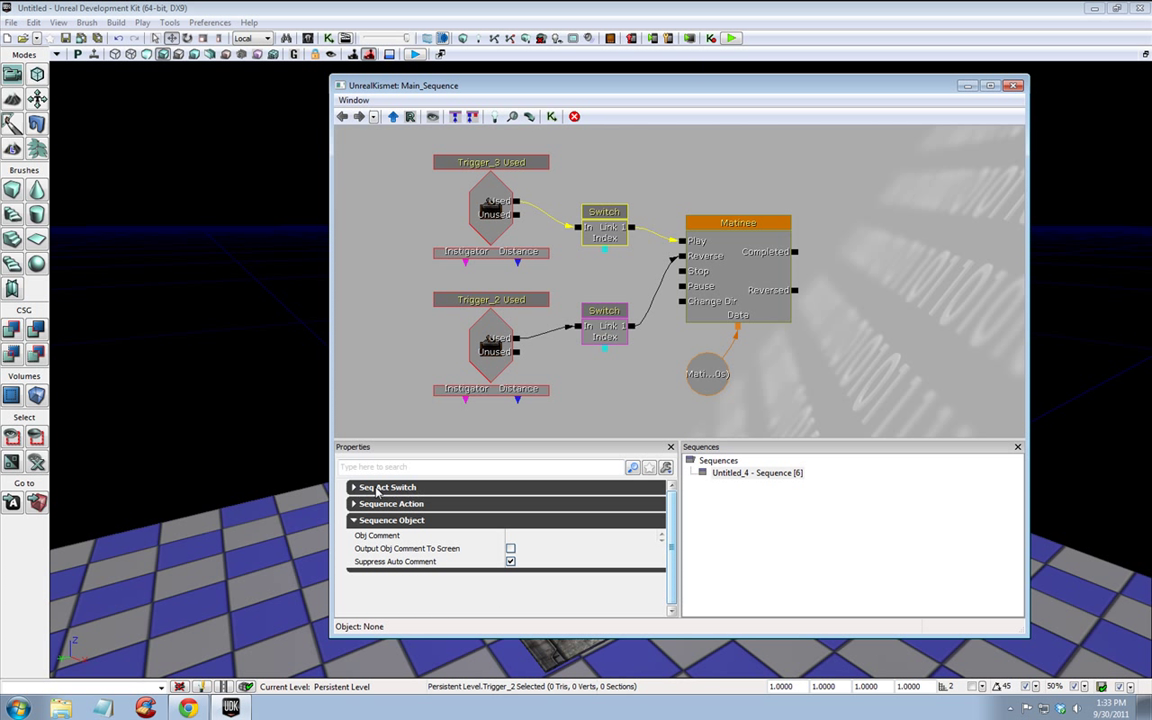
{"action": "left_click", "coordinate": [366, 487]}
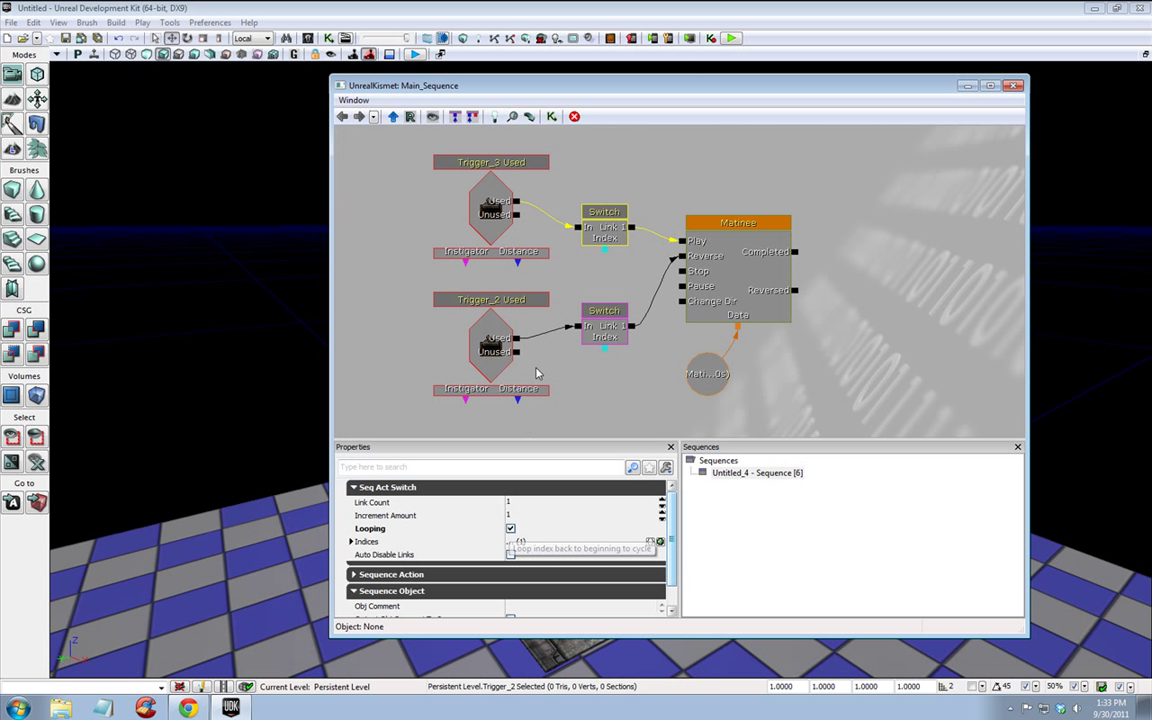
{"action": "left_click", "coordinate": [604, 322]}
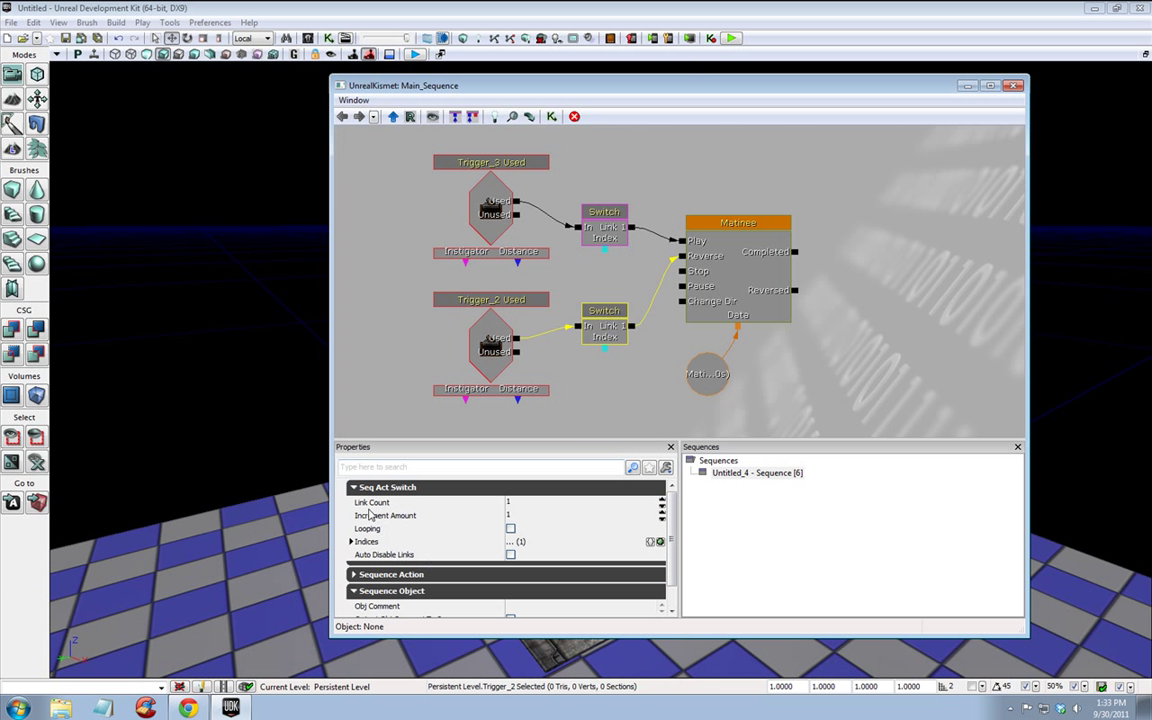
{"action": "left_click", "coordinate": [510, 528]}
- Set Max Trigger Count to 0 on both the Trigger_3 and Trigger_2 Used events
{"action": "left_click", "coordinate": [490, 170]}
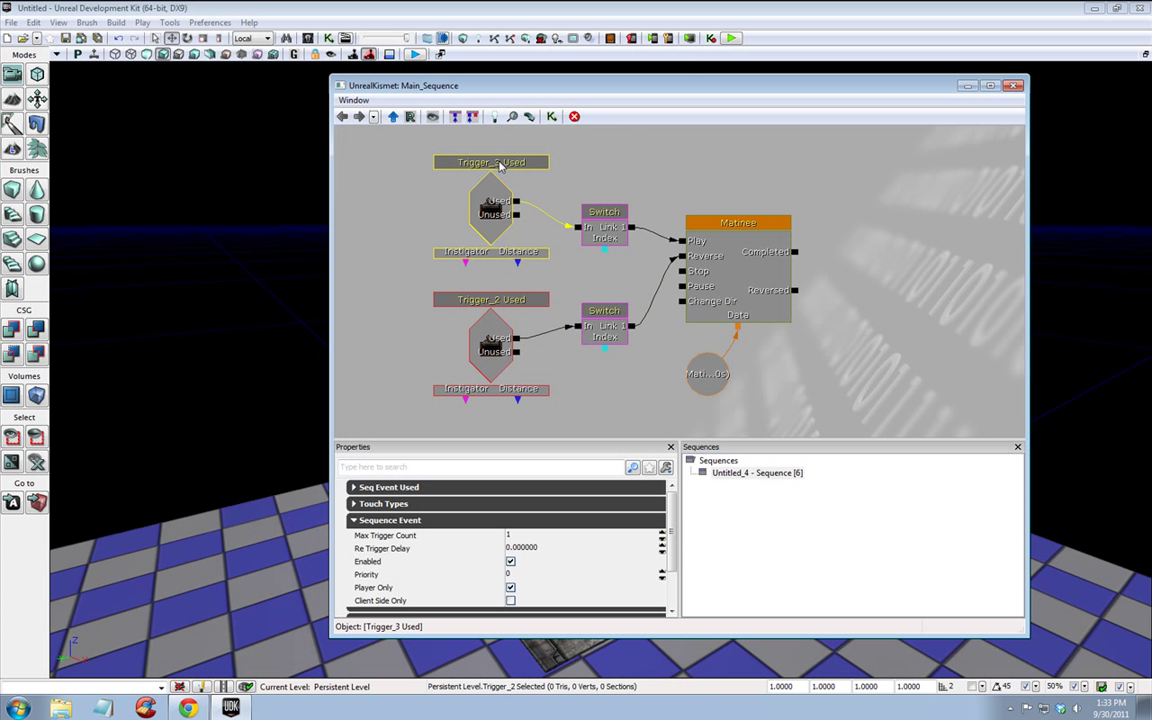
{"action": "left_click", "coordinate": [352, 520]}
{"action": "left_click", "coordinate": [352, 520]}
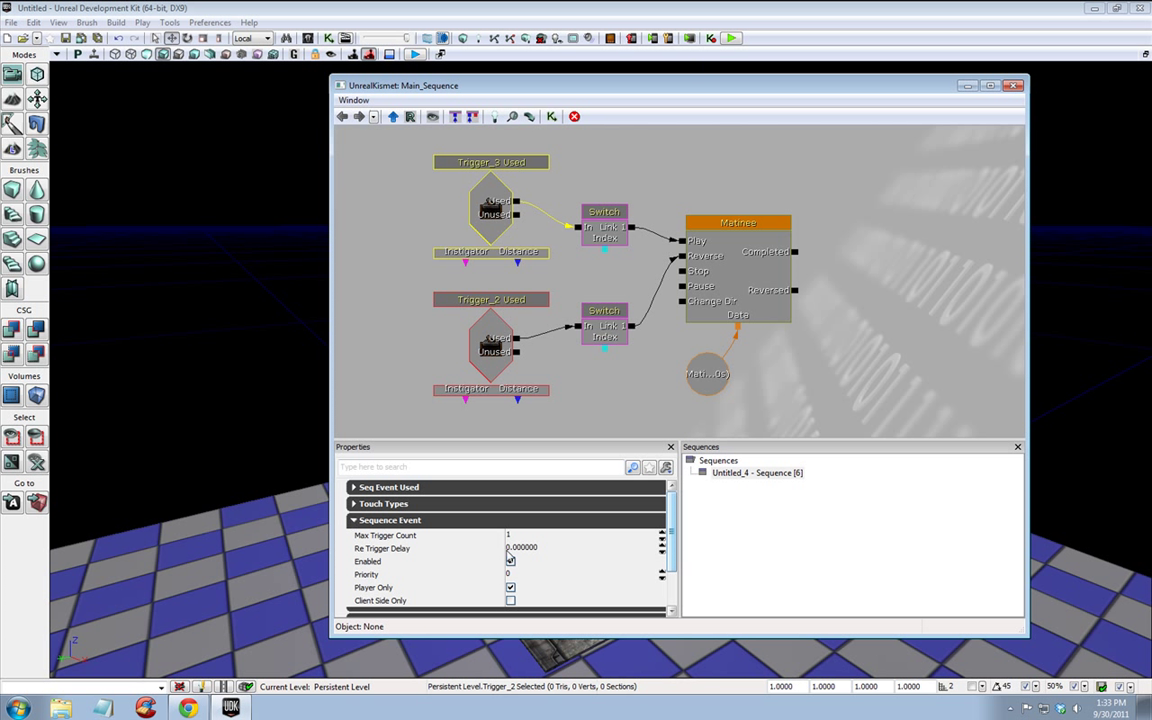
{"action": "left_click", "coordinate": [508, 535]}
{"action": "left_click", "coordinate": [508, 535]}
{"action": "left_click", "coordinate": [450, 300]}
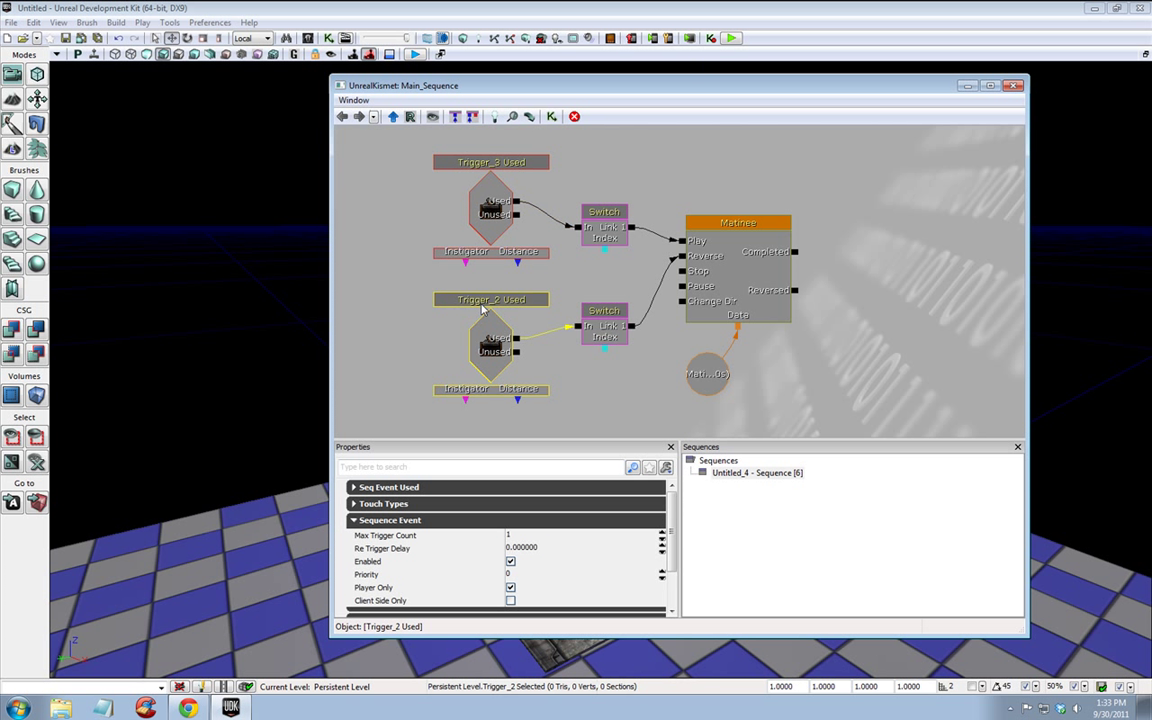
{"action": "left_click", "coordinate": [509, 536]}
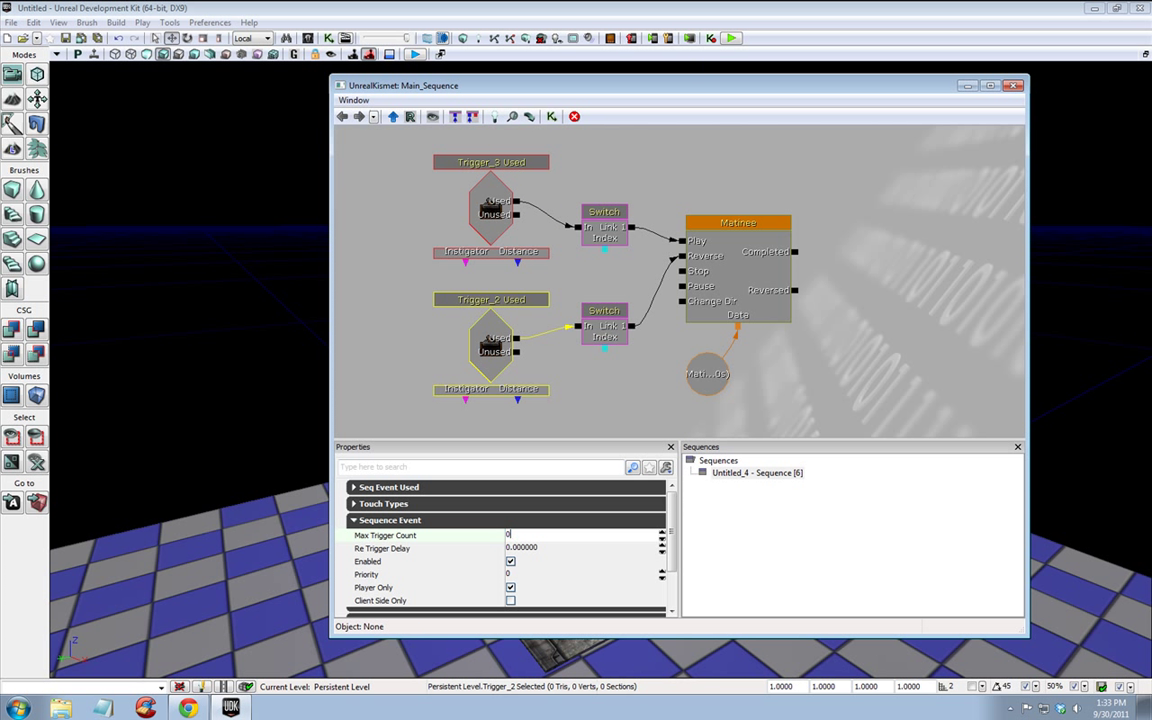
{"action": "left_click", "coordinate": [509, 536]}
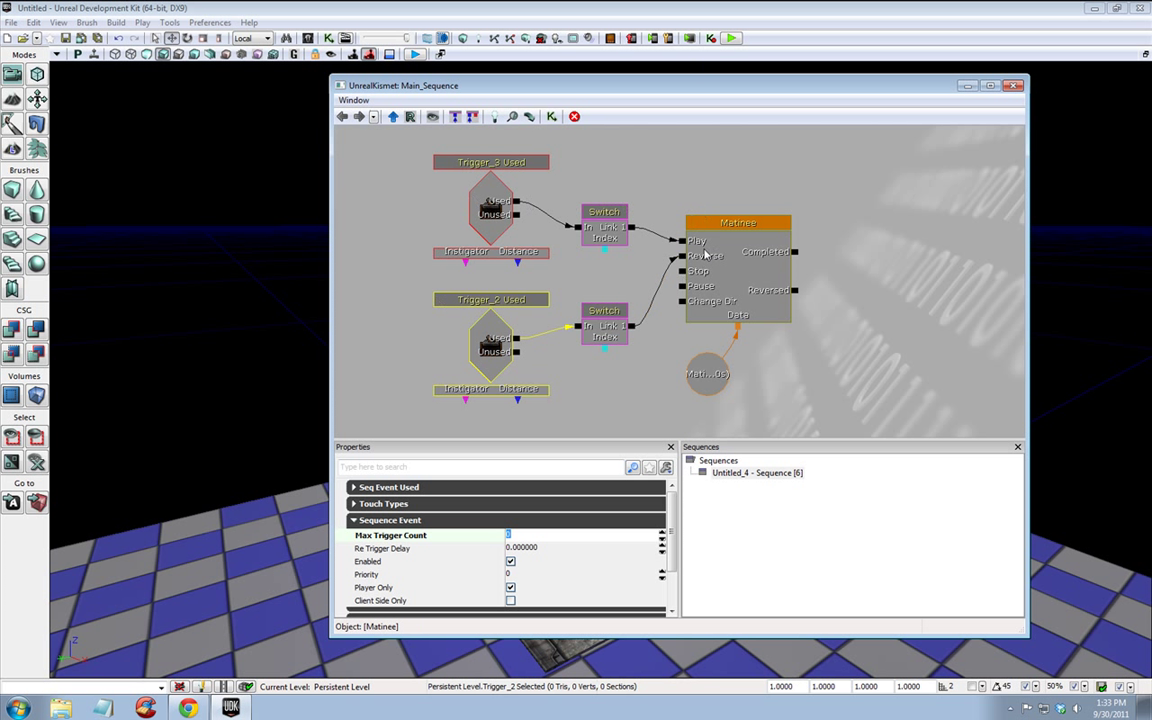
- Close Kismet, open UnrealMatinee for the platform InterpActor, and add an empty group named 'Elevator'
{"action": "left_click", "coordinate": [1014, 86]}
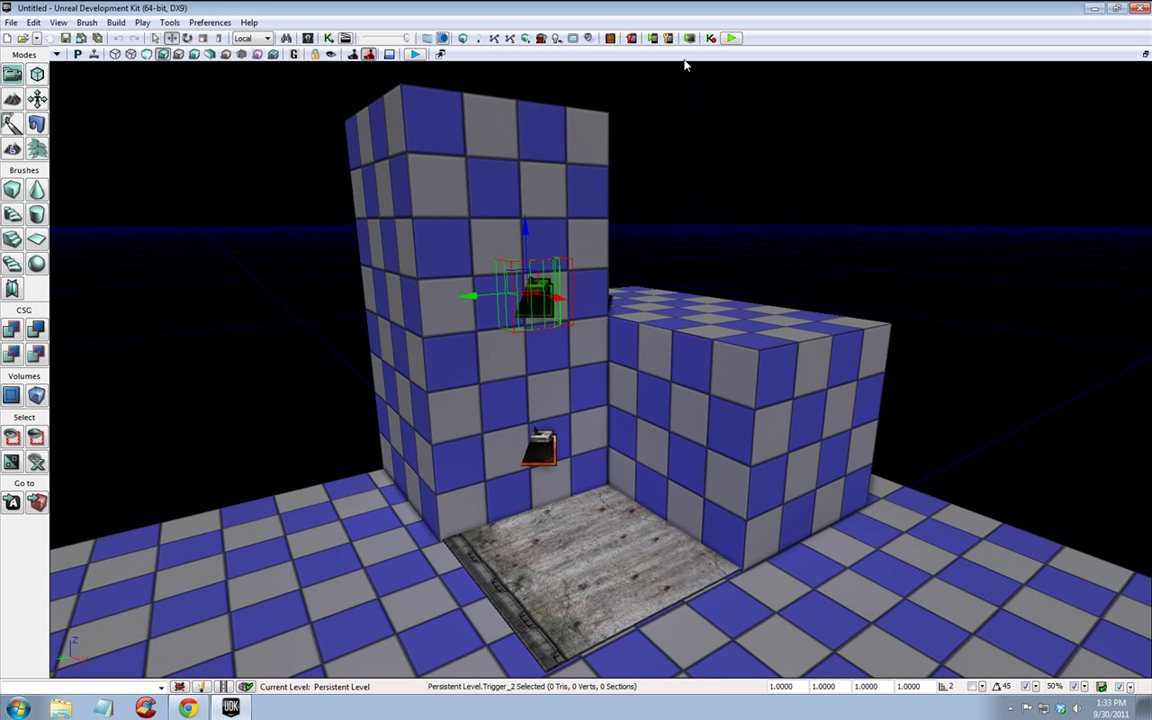
{"action": "left_click", "coordinate": [575, 551]}
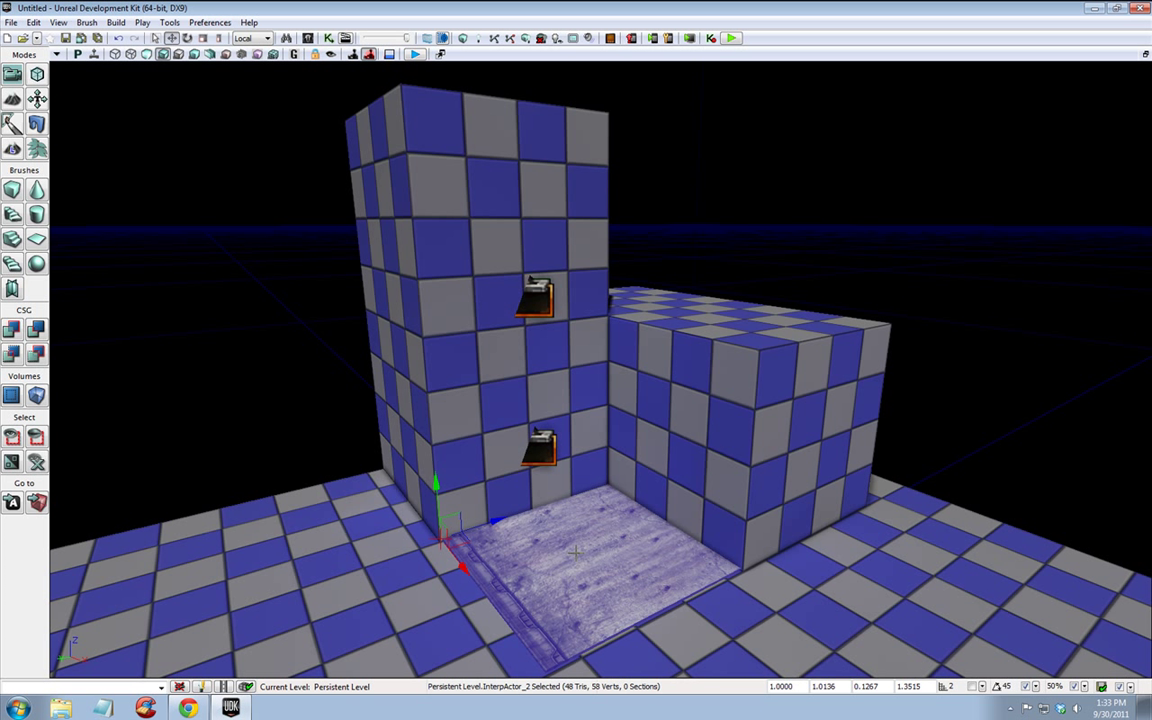
{"action": "left_click", "coordinate": [345, 38]}
{"action": "left_click_drag", "start_coordinate": [490, 162], "coordinate": [556, 95]}
{"action": "right_click", "coordinate": [393, 259]}
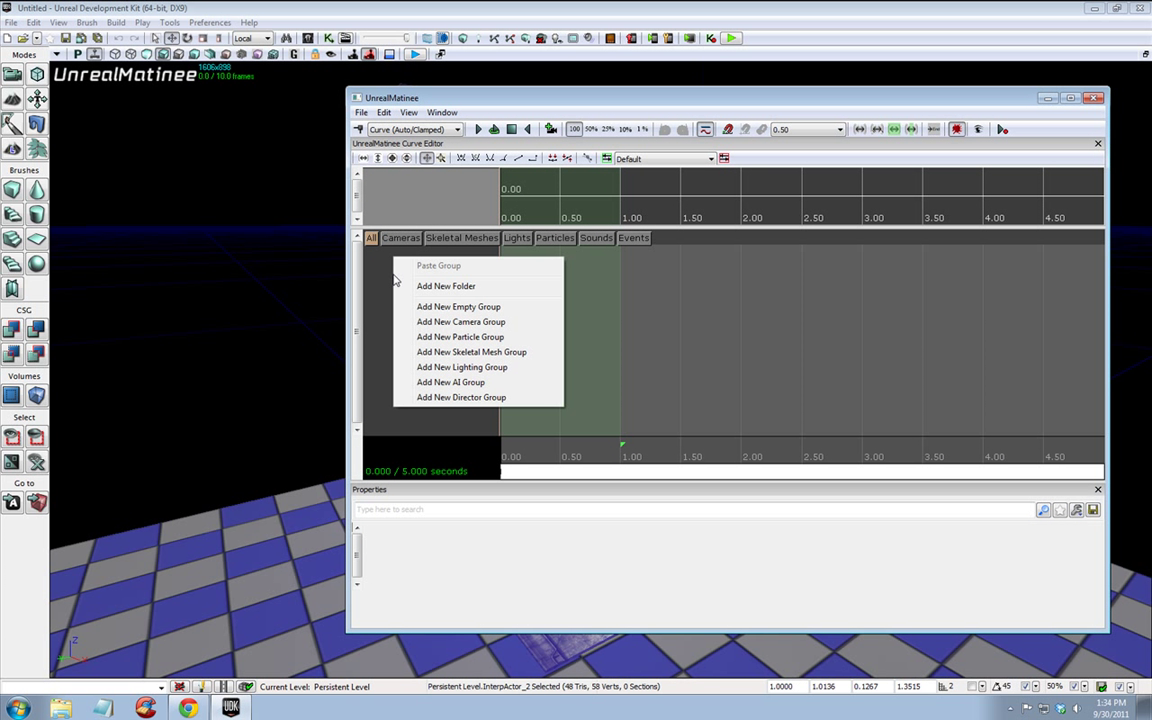
{"action": "left_click", "coordinate": [450, 307]}
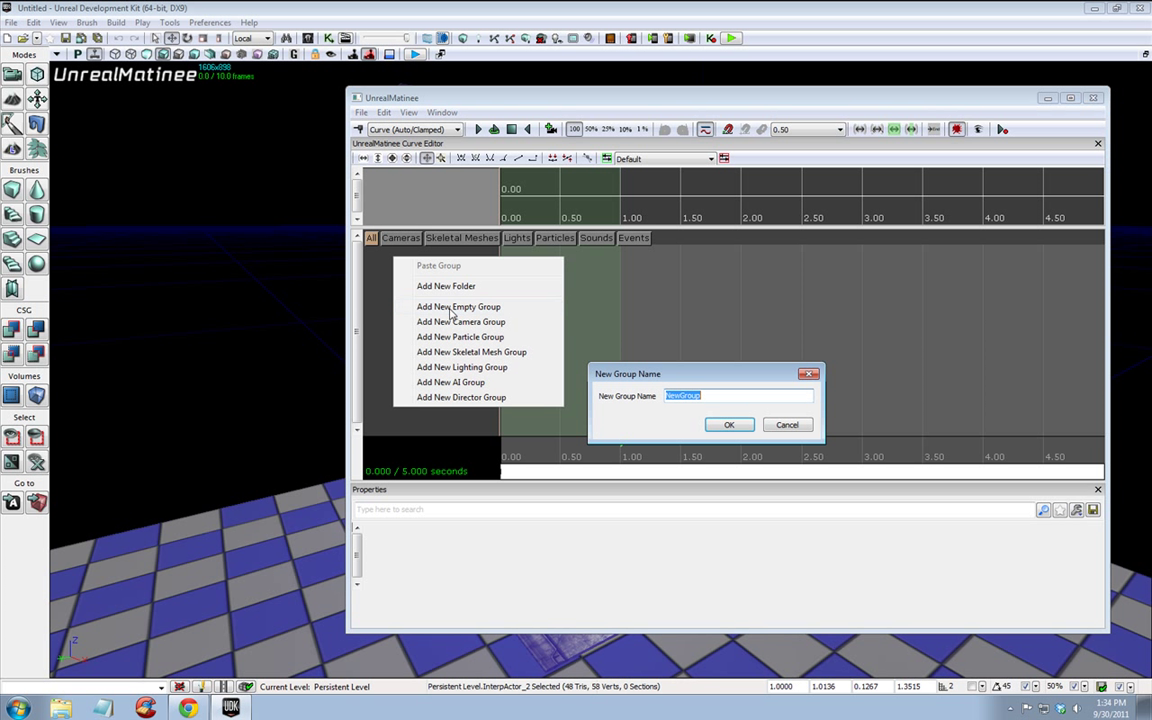
{"action": "type", "text": "Elevator"}
{"action": "left_click", "coordinate": [727, 424]}
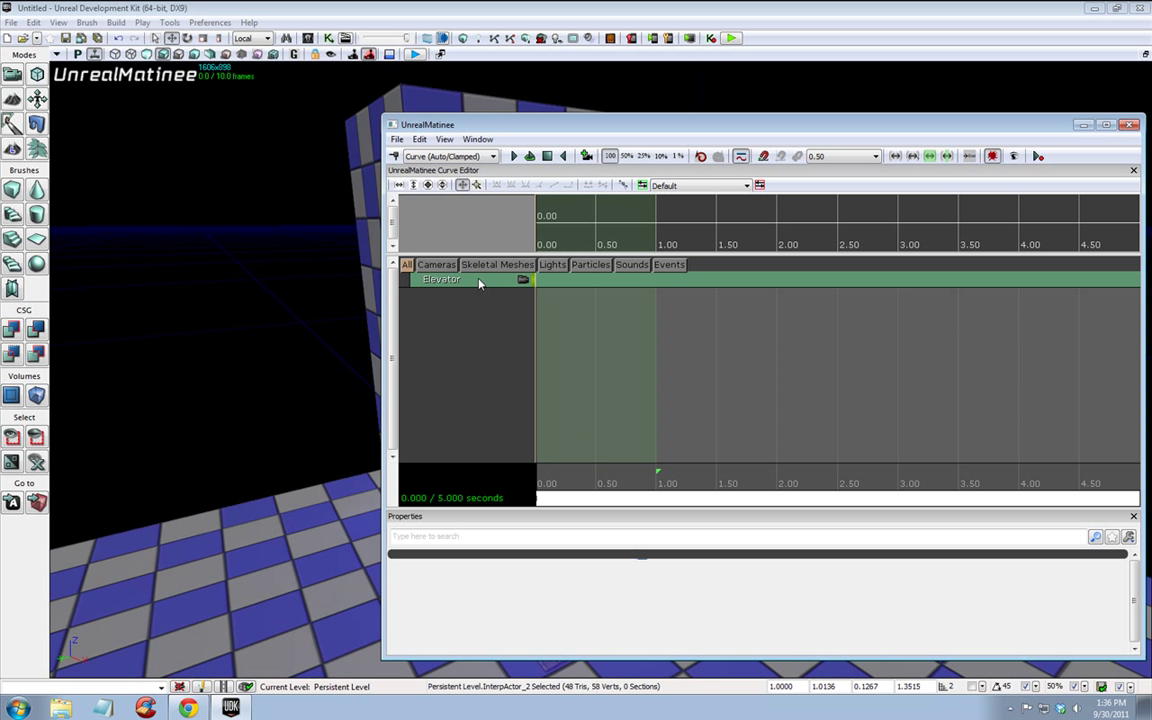
- Add a Movement track to Elevator and key the platform raised to the upper ledge at 1.00 s
{"action": "right_click", "coordinate": [479, 281]}
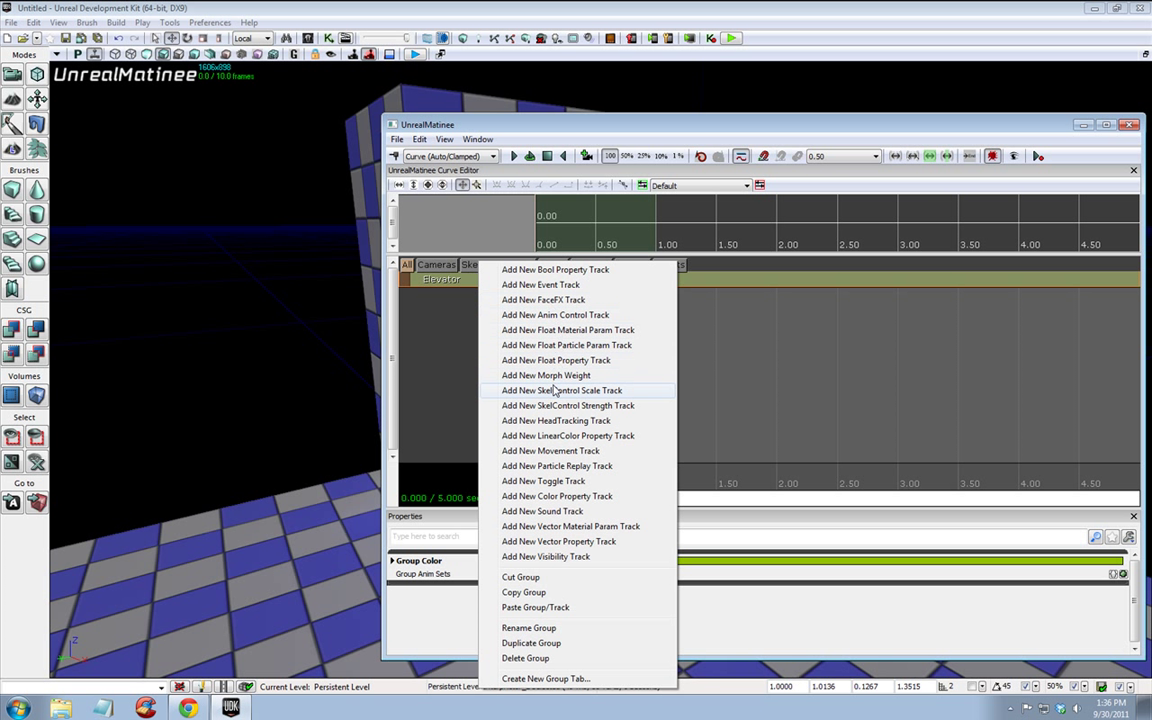
{"action": "left_click", "coordinate": [550, 450]}
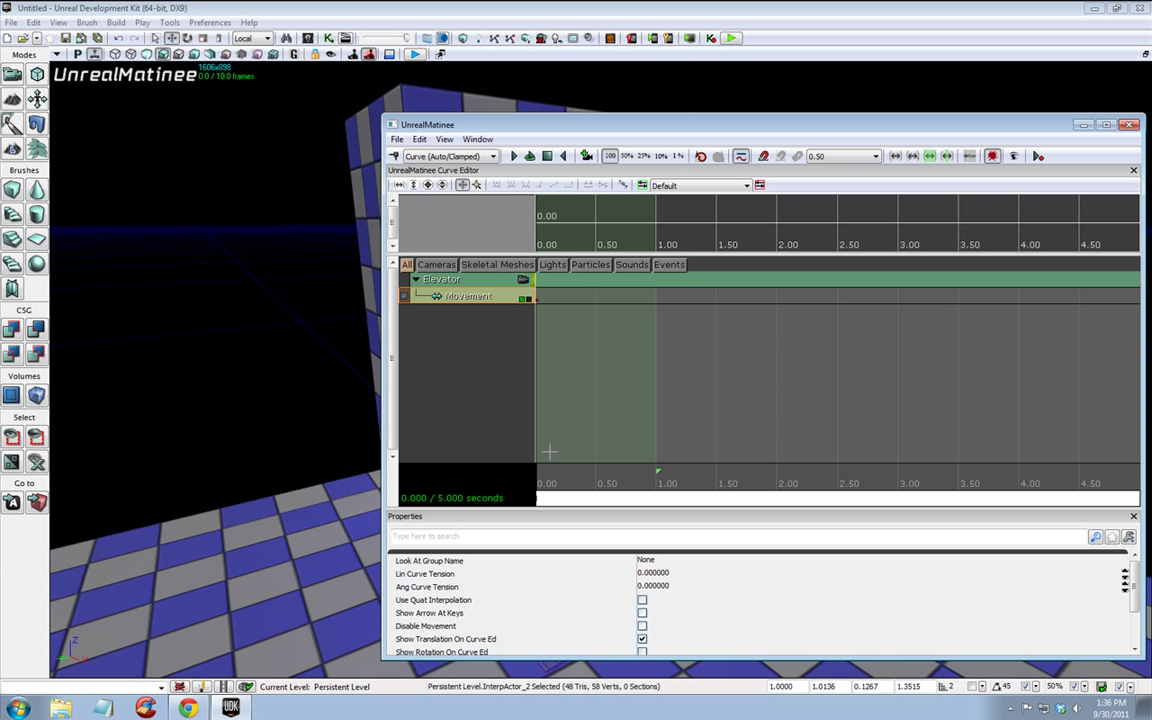
{"action": "left_click", "coordinate": [658, 470]}
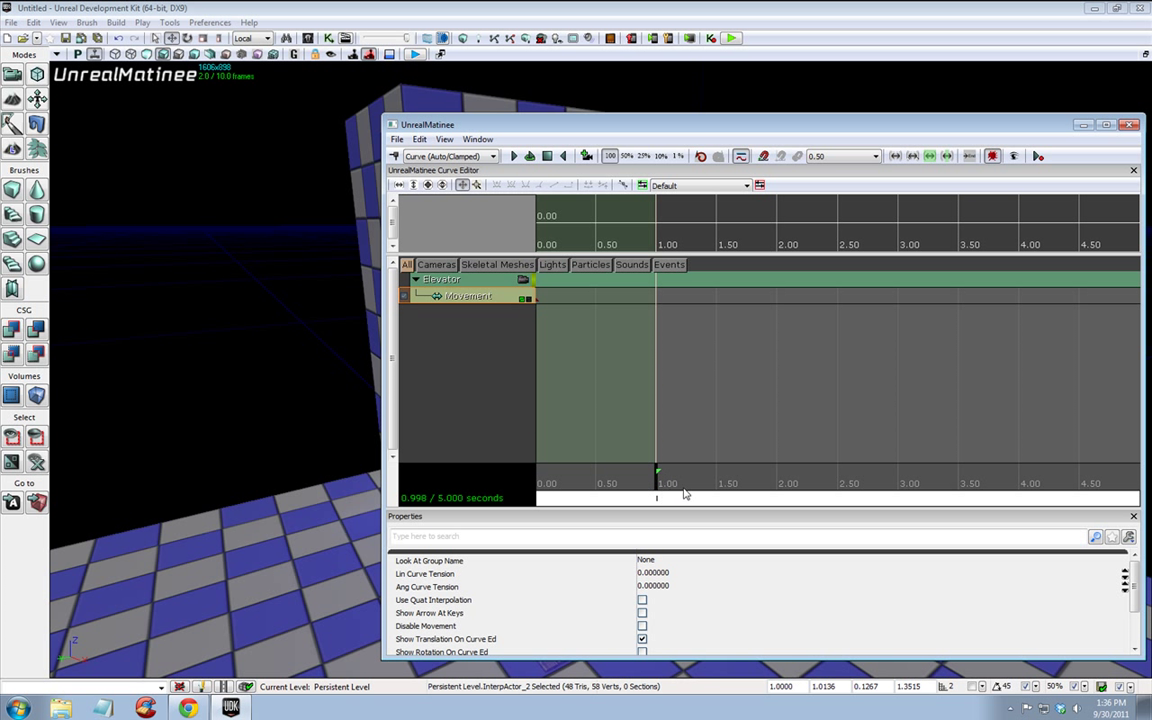
{"action": "left_click", "coordinate": [396, 157]}
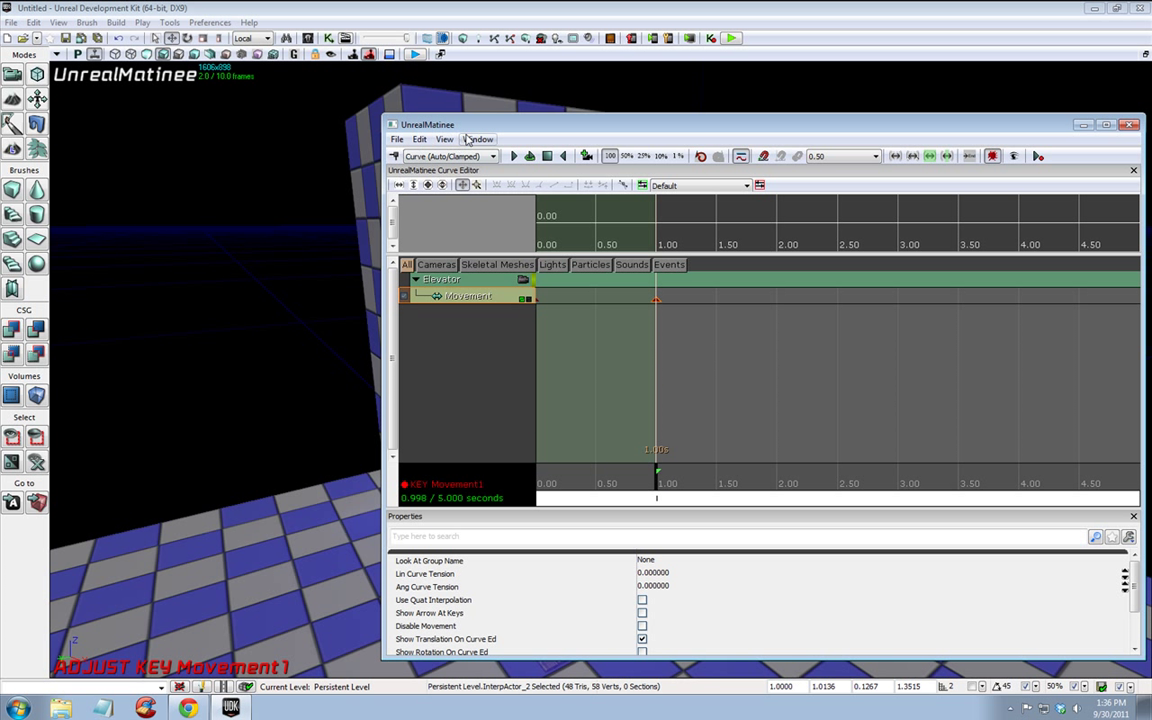
{"action": "left_click_drag", "start_coordinate": [487, 126], "coordinate": [977, 138]}
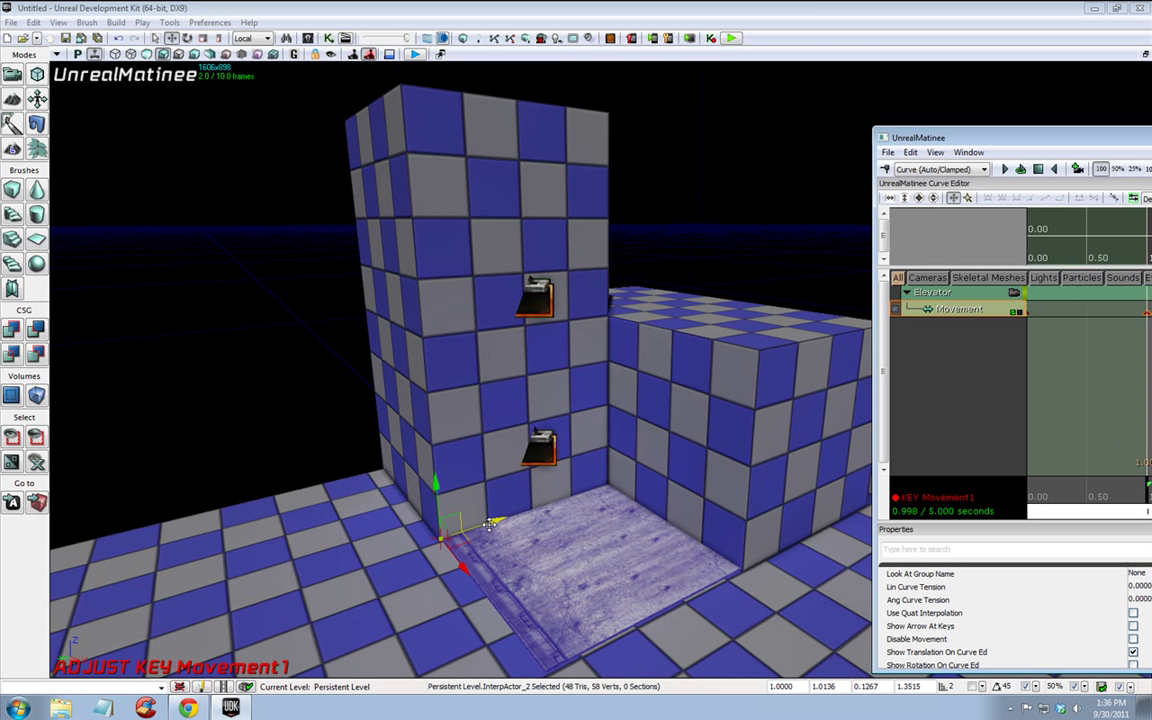
{"action": "left_click_drag", "start_coordinate": [436, 485], "coordinate": [419, 276]}
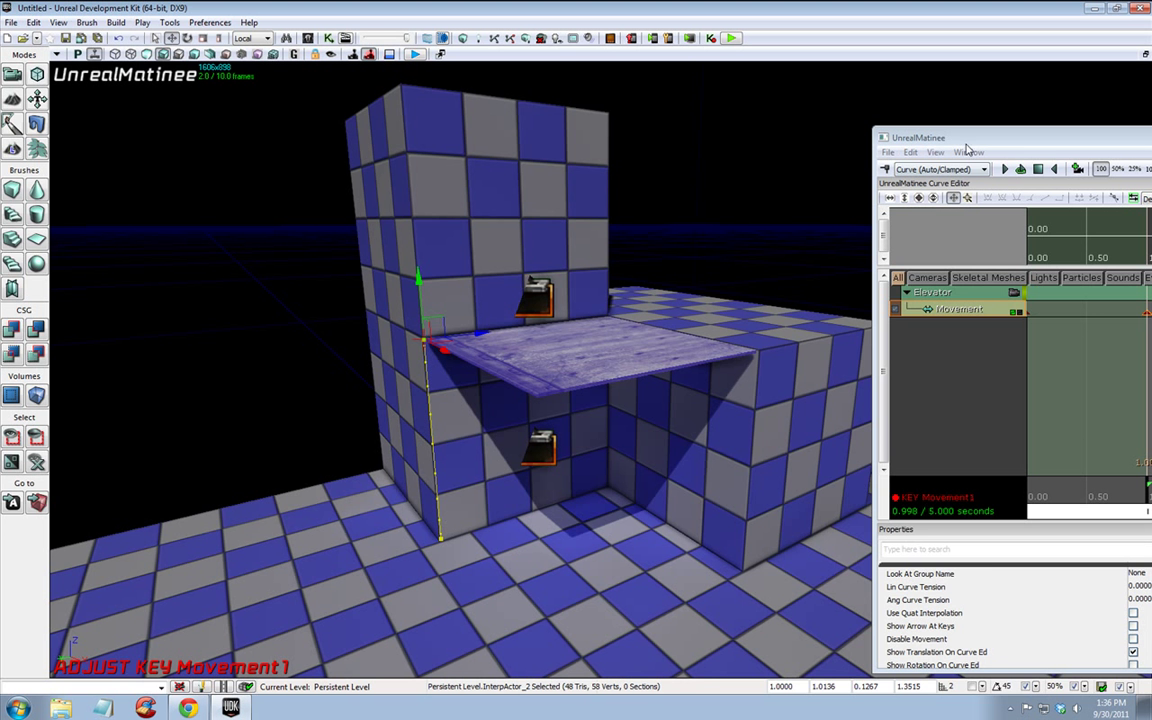
{"action": "left_click_drag", "start_coordinate": [970, 144], "coordinate": [462, 128]}
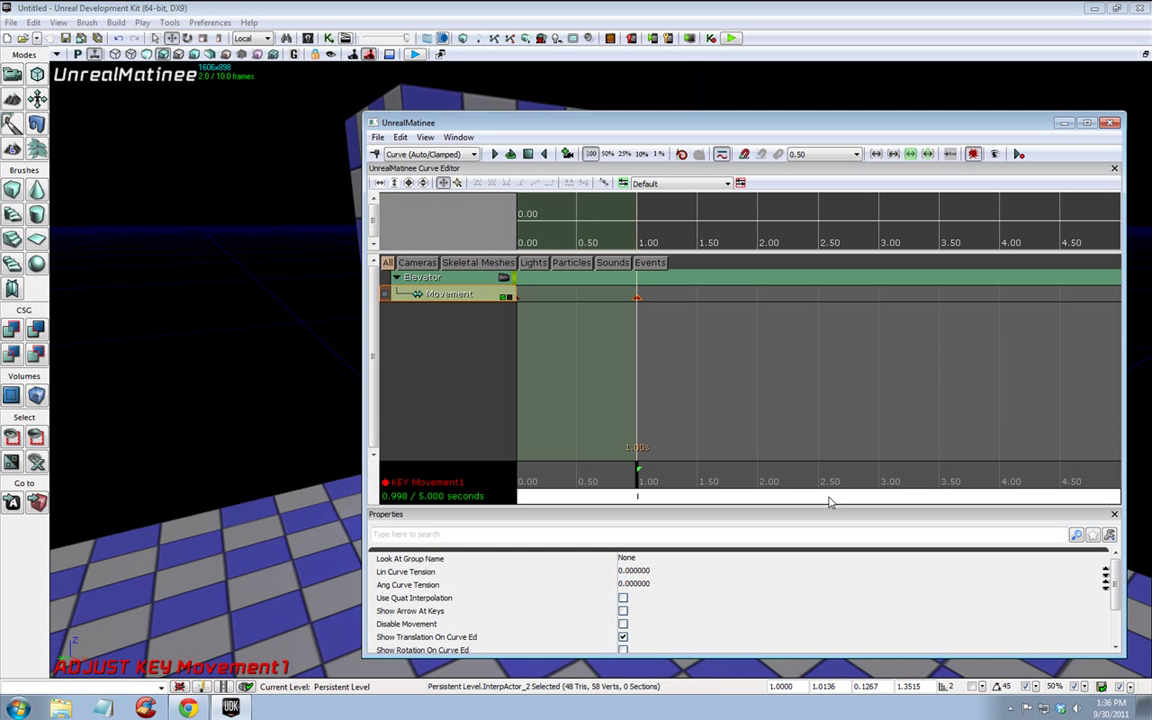
- Trim the sequence end to 1.00 s, then play it forward and in reverse to check the lift
{"action": "mouse_move", "coordinate": [830, 499]}
{"action": "left_mouse_down"}
{"action": "mouse_move", "coordinate": [905, 502]}
{"action": "mouse_move", "coordinate": [973, 486]}
{"action": "mouse_move", "coordinate": [905, 463]}
{"action": "mouse_move", "coordinate": [586, 465]}
{"action": "left_mouse_up"}
{"action": "mouse_move", "coordinate": [920, 498]}
{"action": "left_mouse_down"}
{"action": "mouse_move", "coordinate": [694, 509]}
{"action": "mouse_move", "coordinate": [610, 463]}
{"action": "left_mouse_up"}
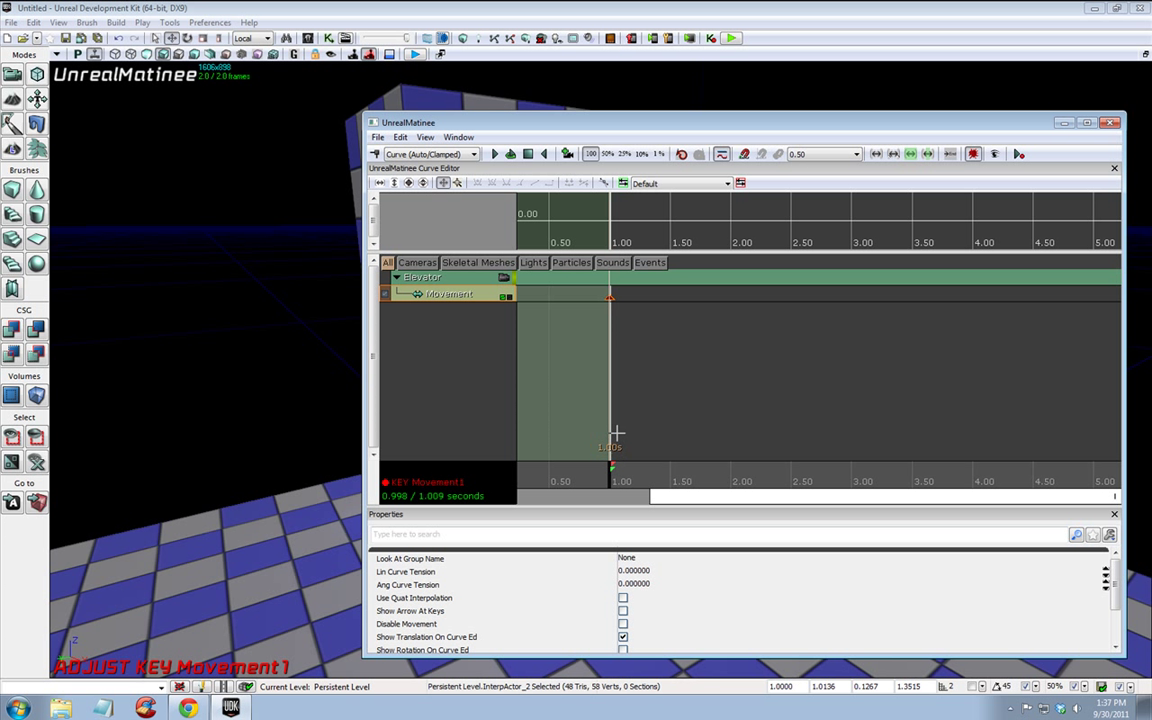
{"action": "left_click_drag", "start_coordinate": [490, 121], "coordinate": [933, 134]}
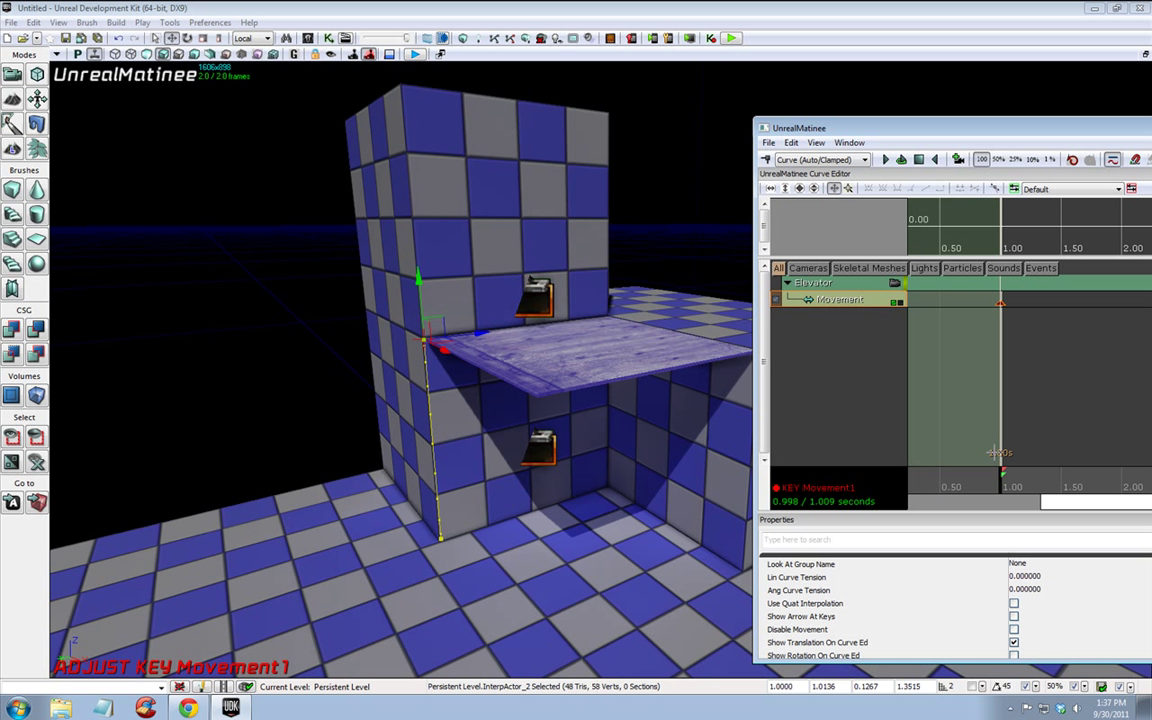
{"action": "left_click", "coordinate": [920, 160]}
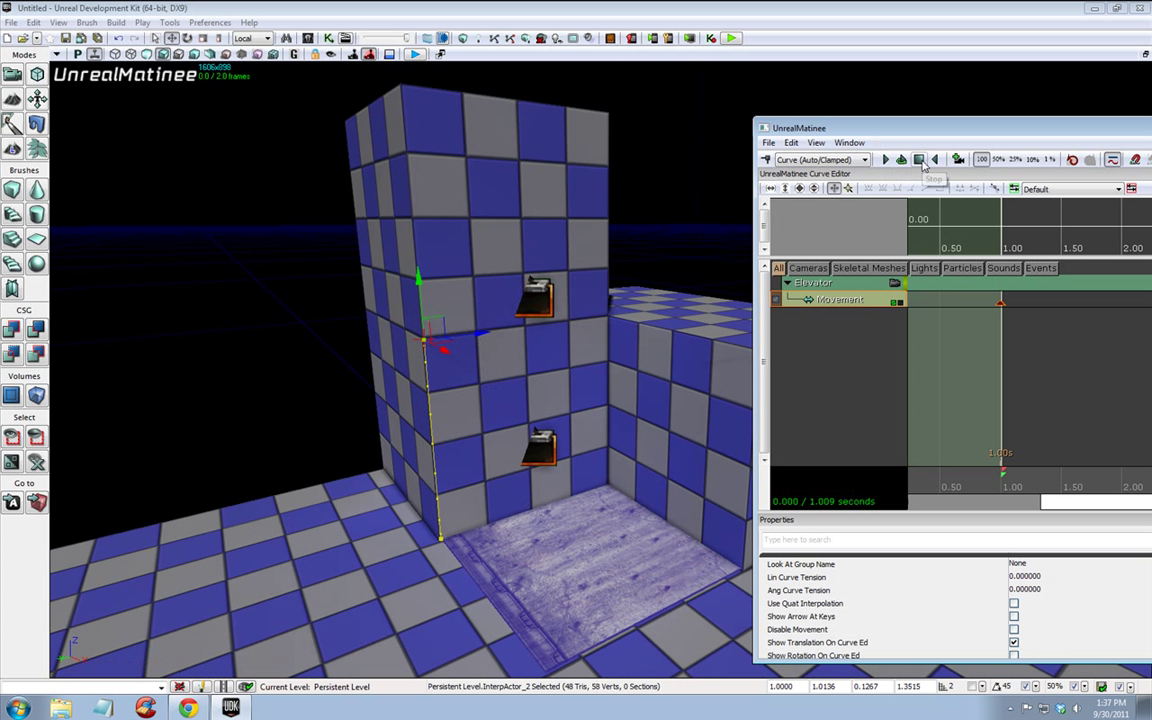
{"action": "left_click", "coordinate": [886, 160]}
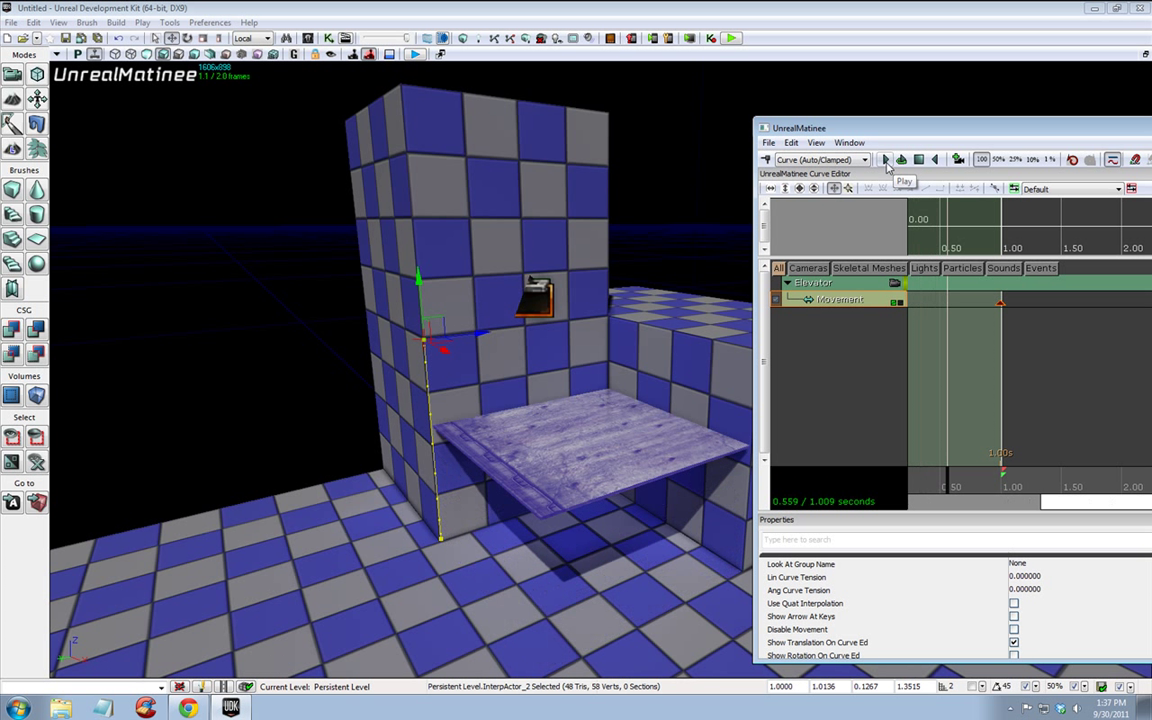
{"action": "left_click", "coordinate": [938, 161]}
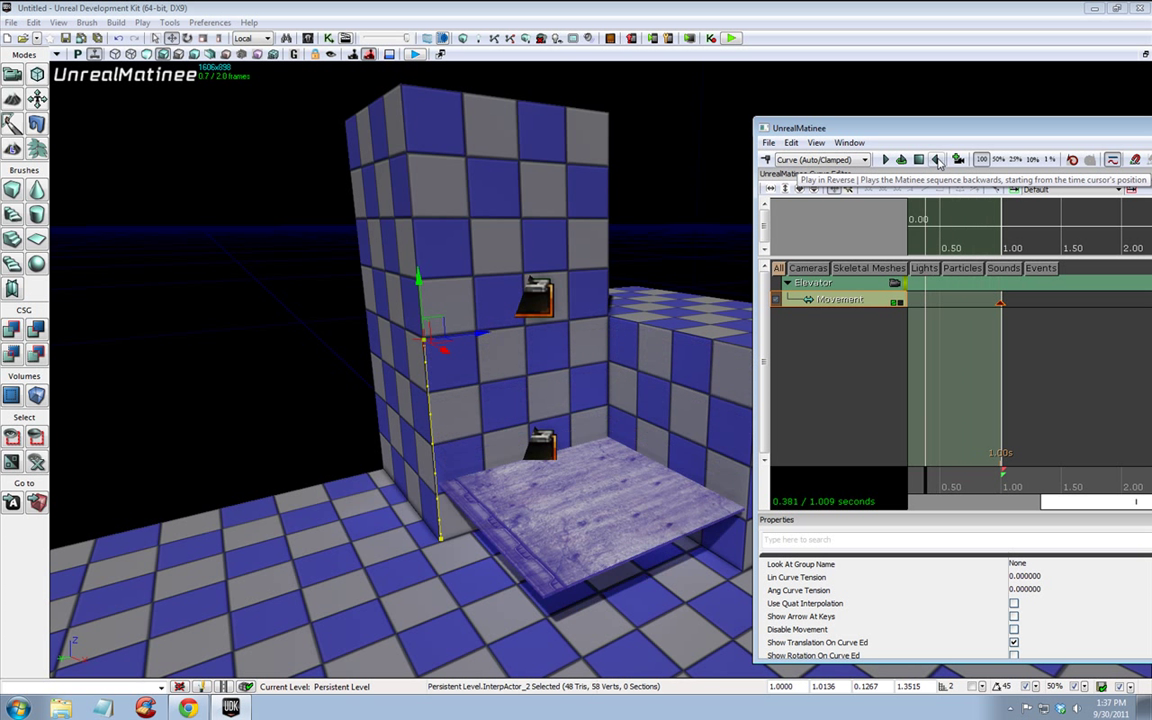
{"action": "left_click_drag", "start_coordinate": [925, 133], "coordinate": [583, 108]}
- Close Matinee and set the platform InterpActor's Collision Type to COLLIDE_BlockAll
{"action": "double_click", "coordinate": [570, 103]}
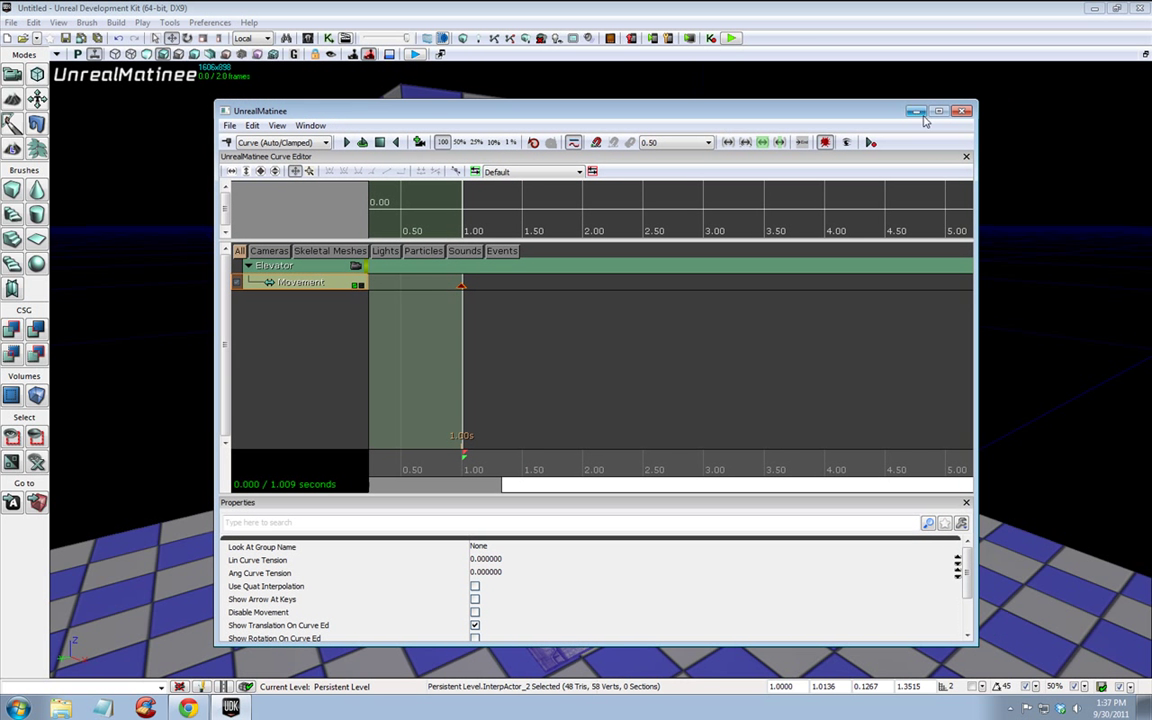
{"action": "left_click", "coordinate": [962, 111]}
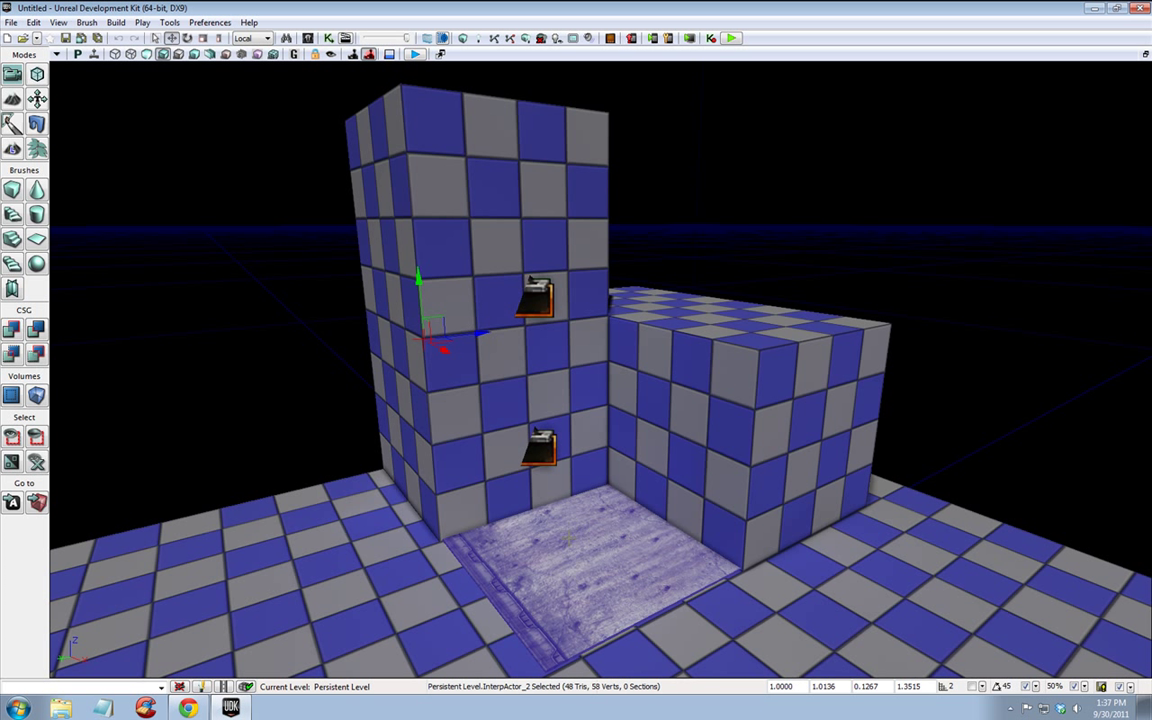
{"action": "right_click", "coordinate": [572, 544]}
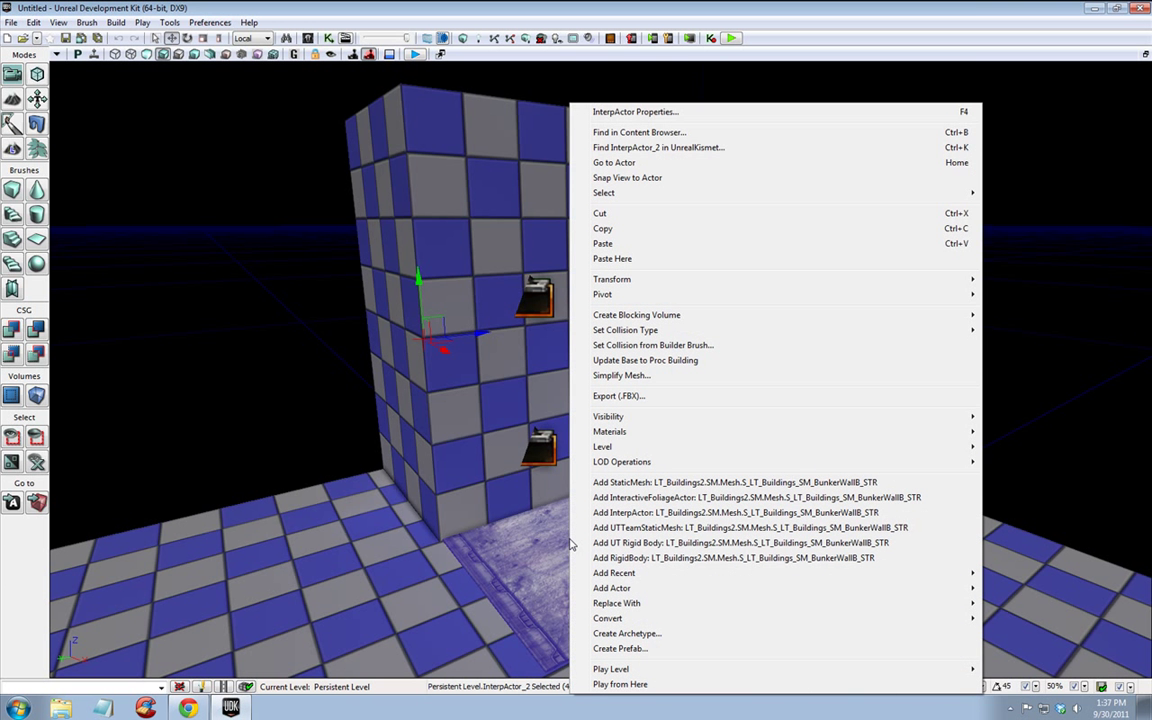
{"action": "left_click", "coordinate": [607, 112]}
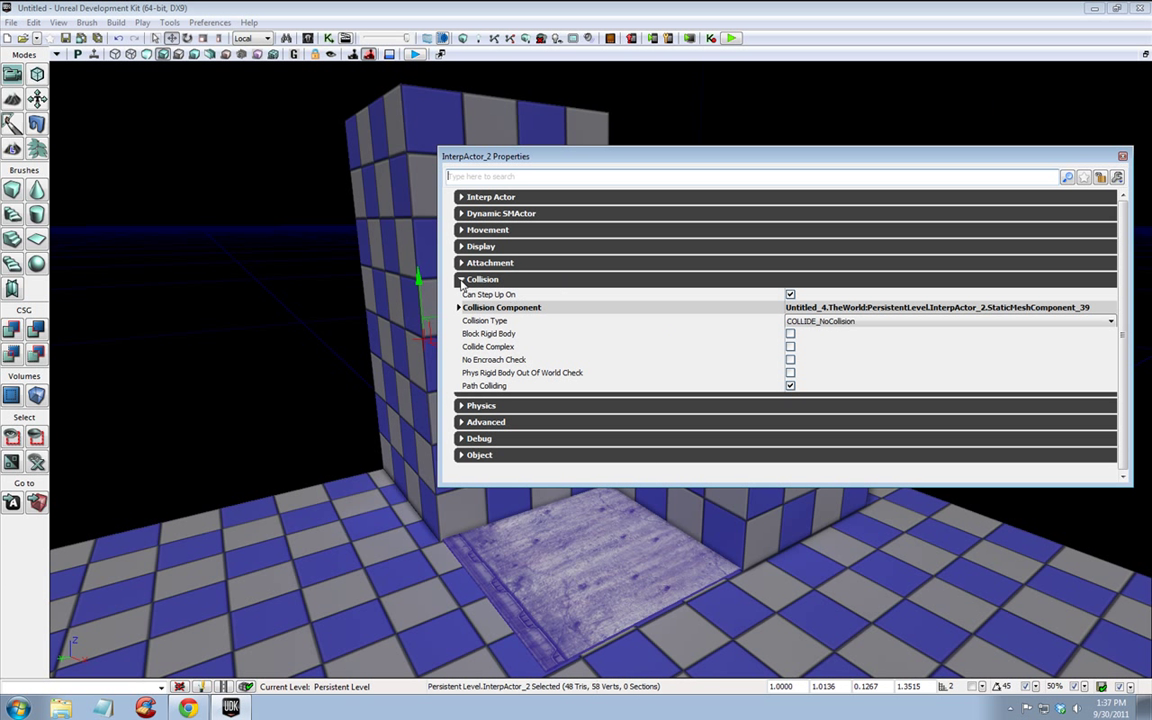
{"action": "left_click", "coordinate": [461, 280]}
{"action": "left_click", "coordinate": [461, 280]}
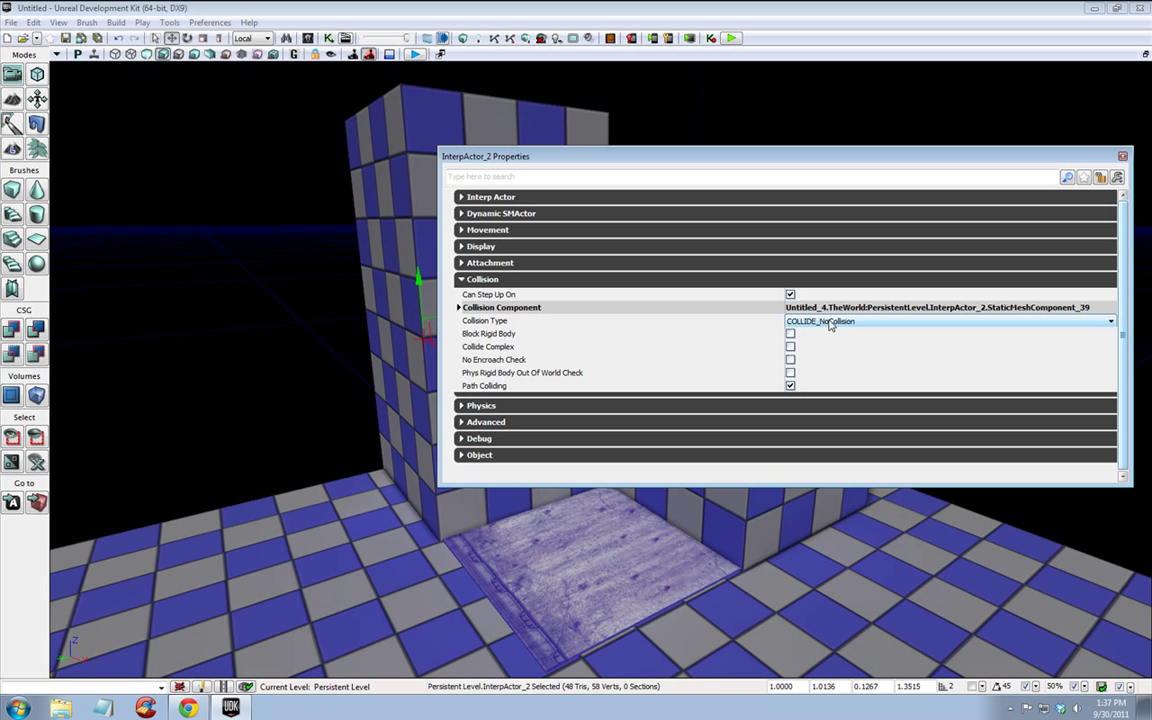
{"action": "left_click", "coordinate": [829, 322]}
{"action": "left_click", "coordinate": [829, 354]}
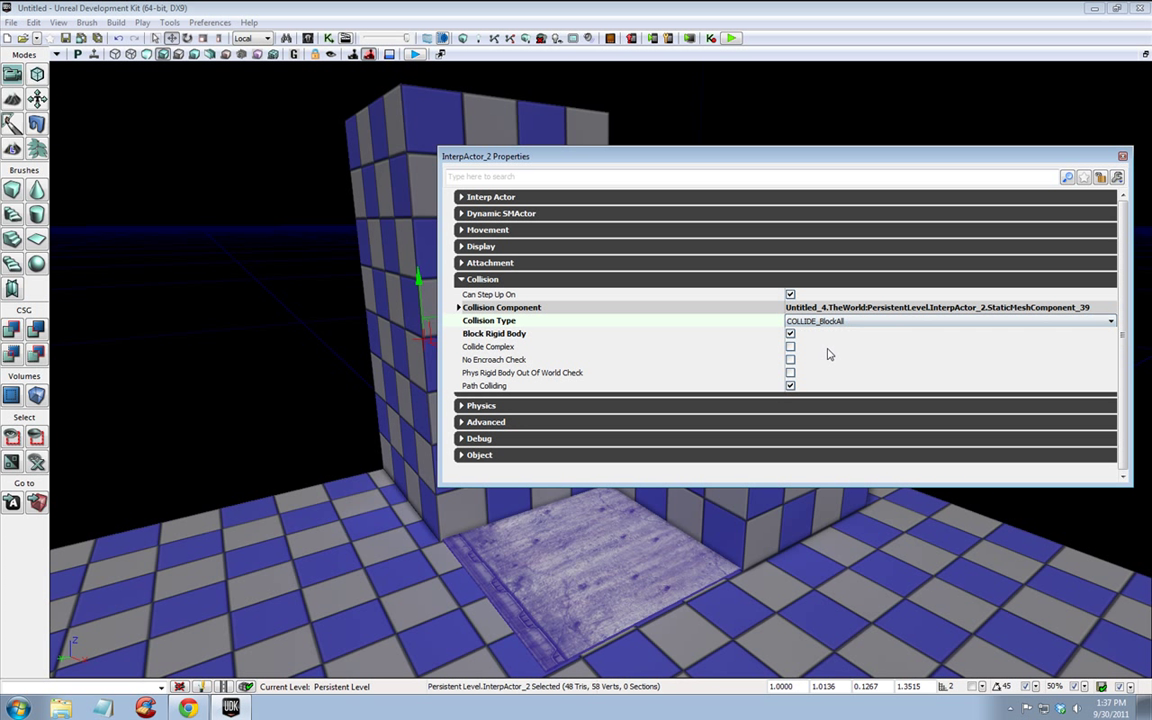
{"action": "mouse_move", "coordinate": [588, 336]}
{"action": "left_click", "coordinate": [1123, 156]}
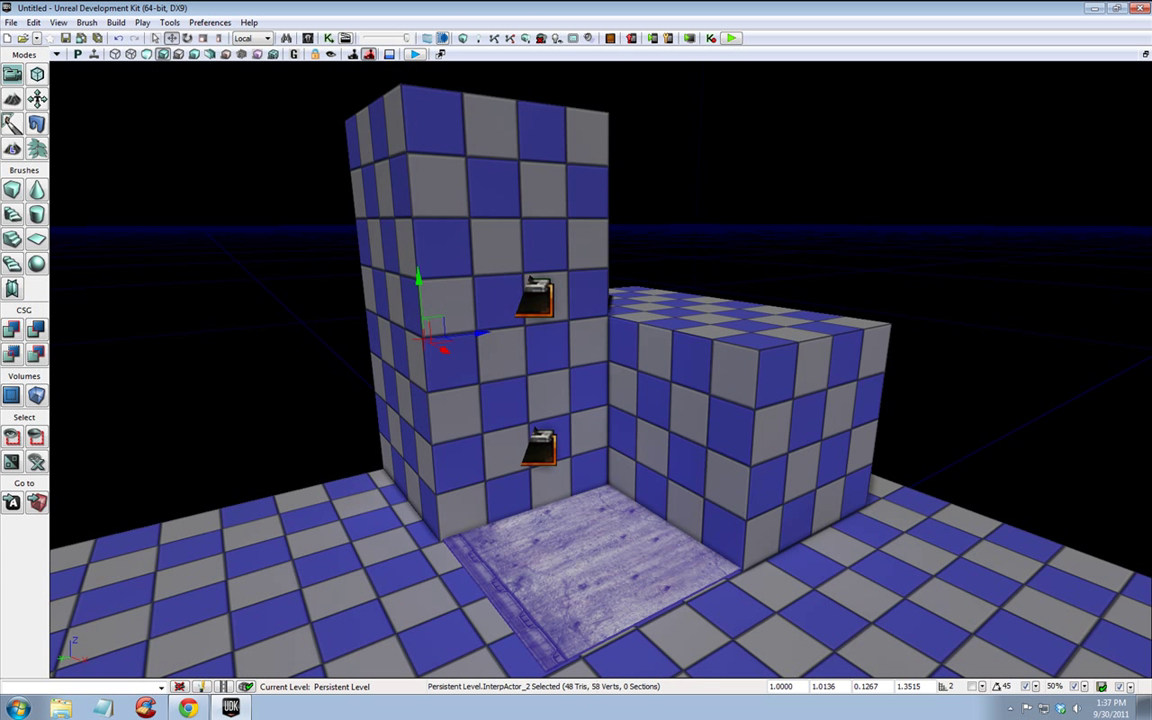
- Search the Content Browser for 'light' and select the S_HU_Deco_SM_LightConcave static mesh
{"action": "key", "text": "ctrl+shift+f"}
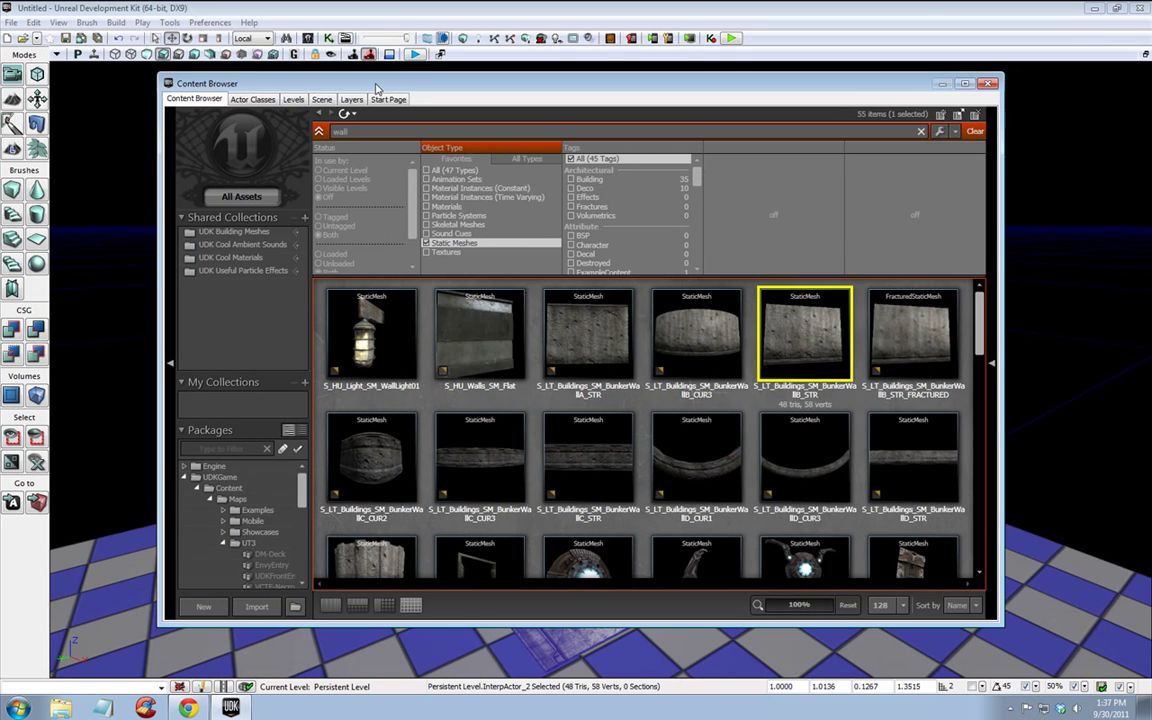
{"action": "left_click_drag", "start_coordinate": [376, 89], "coordinate": [1098, 88]}
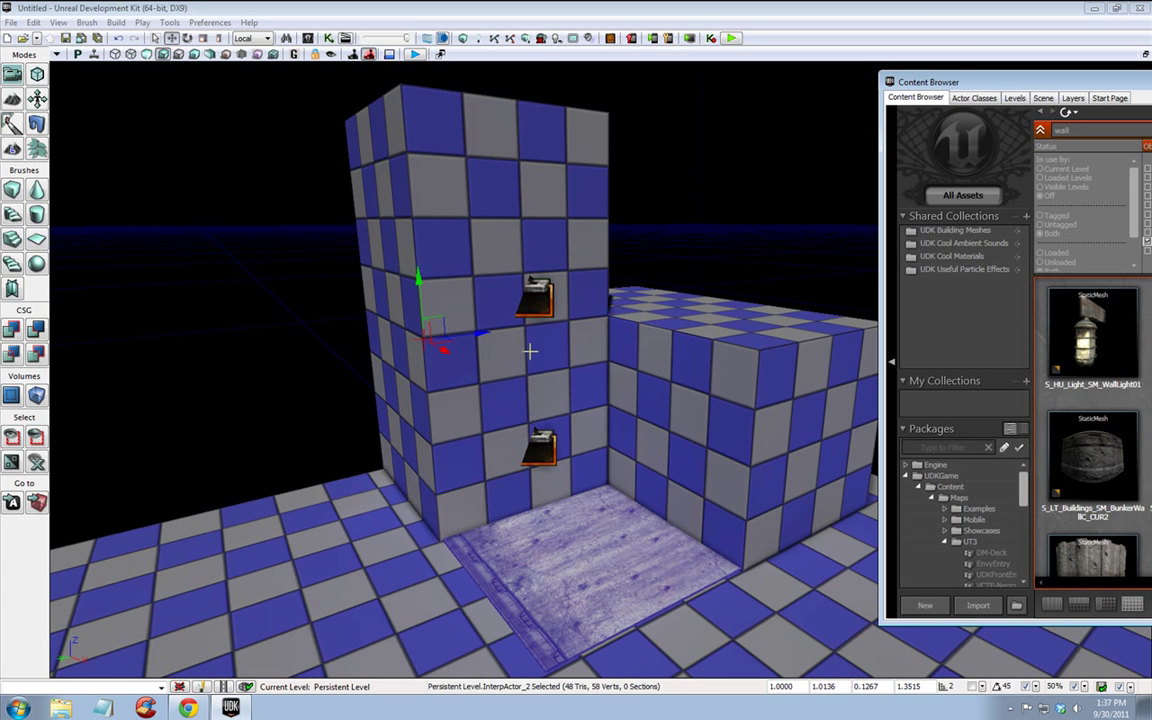
{"action": "left_click_drag", "start_coordinate": [955, 89], "coordinate": [917, 73]}
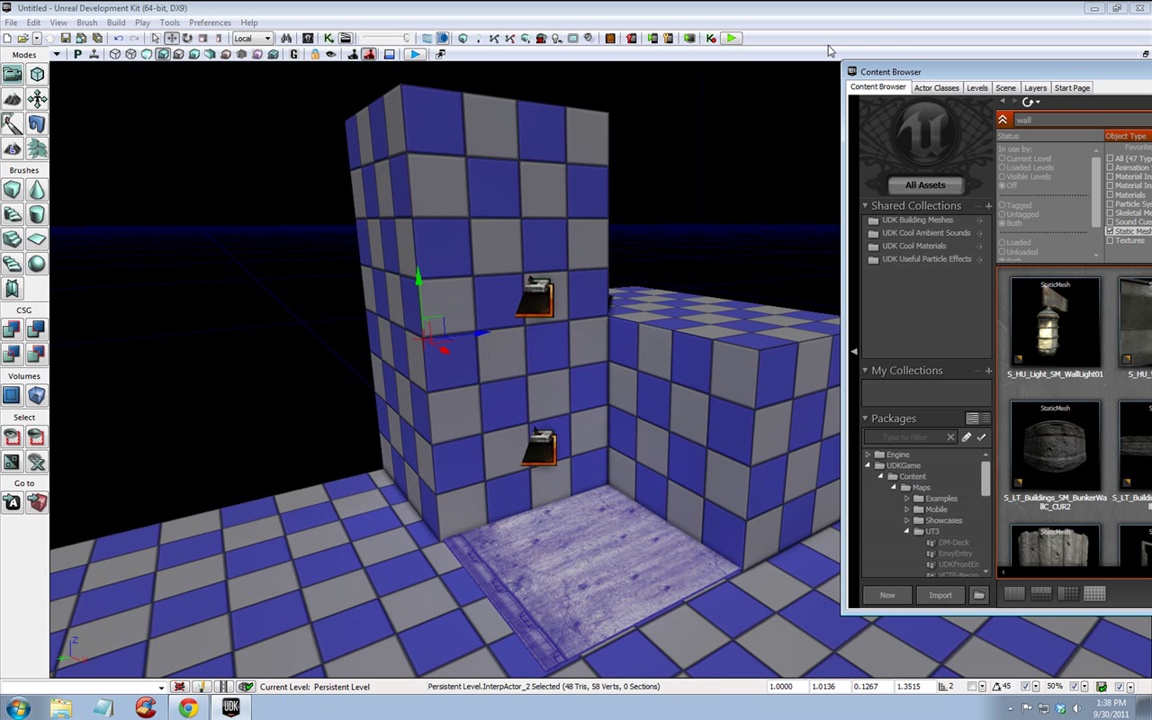
{"action": "left_click_drag", "start_coordinate": [833, 68], "coordinate": [357, 66]}
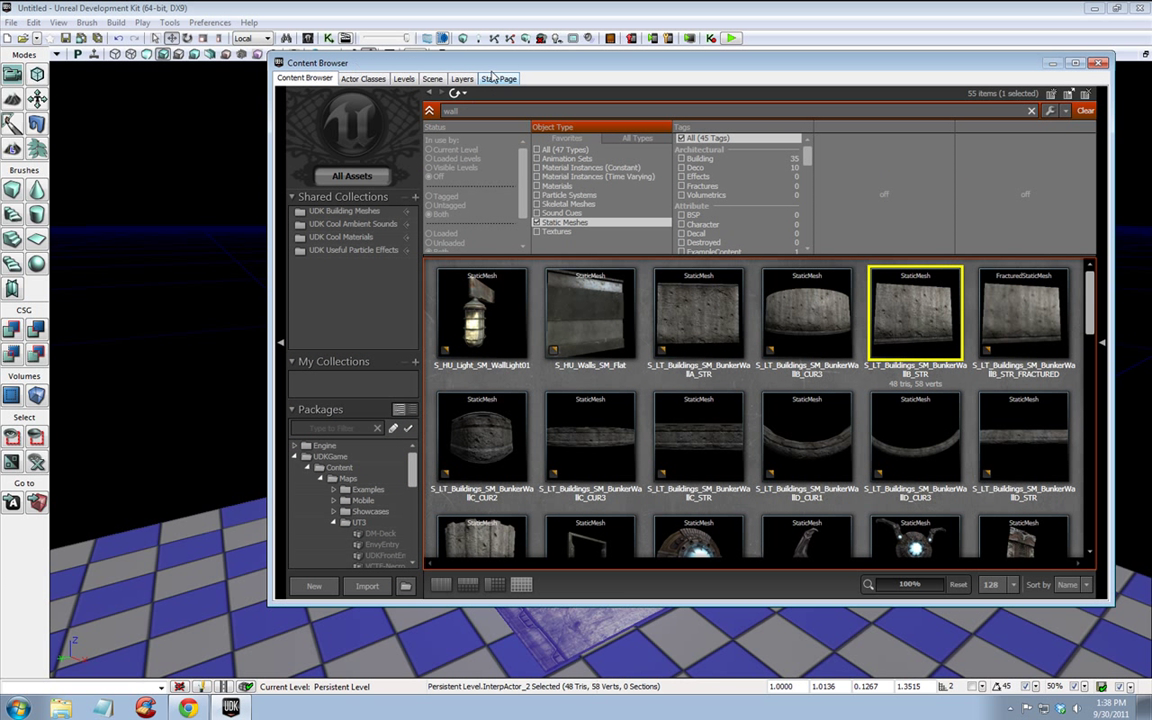
{"action": "left_click_drag", "start_coordinate": [471, 113], "coordinate": [430, 115]}
{"action": "type", "text": "light"}
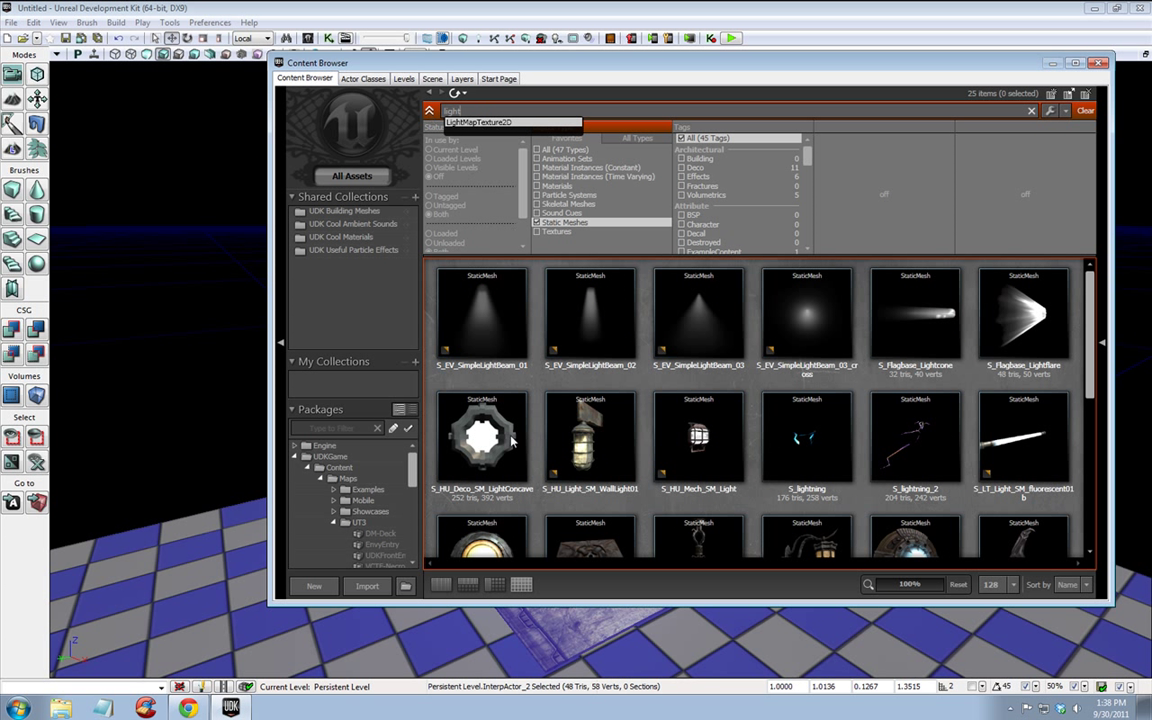
{"action": "left_click", "coordinate": [486, 452]}
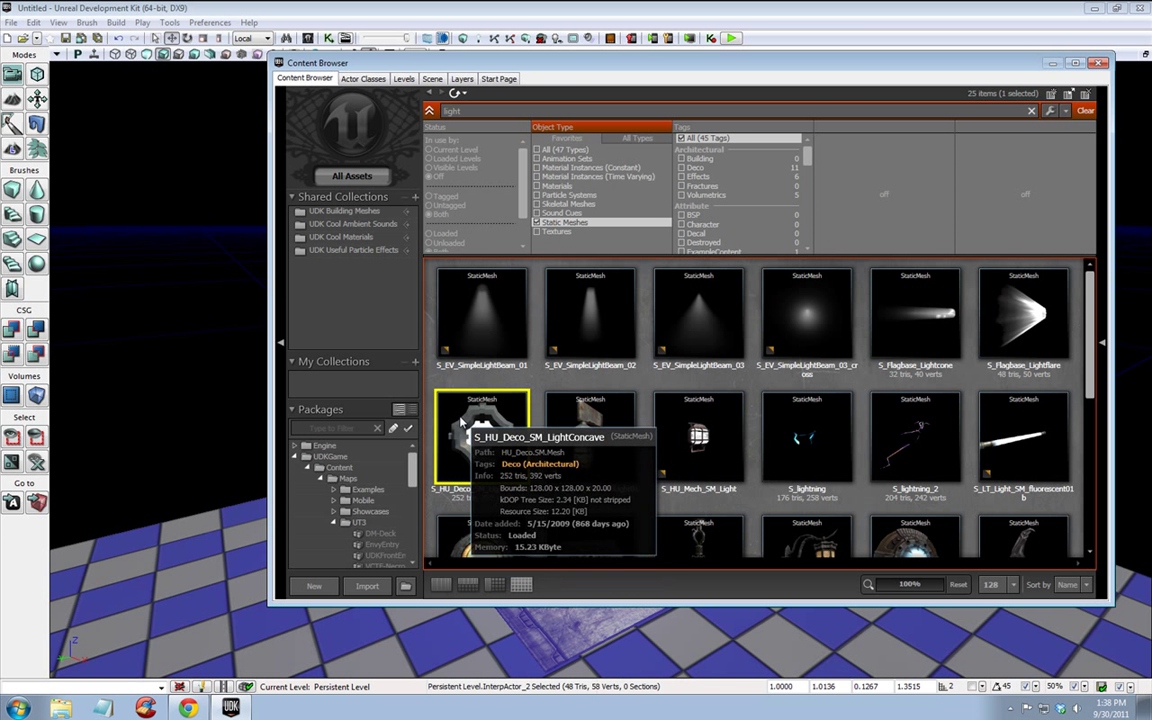
{"action": "left_click_drag", "start_coordinate": [455, 70], "coordinate": [1151, 86]}
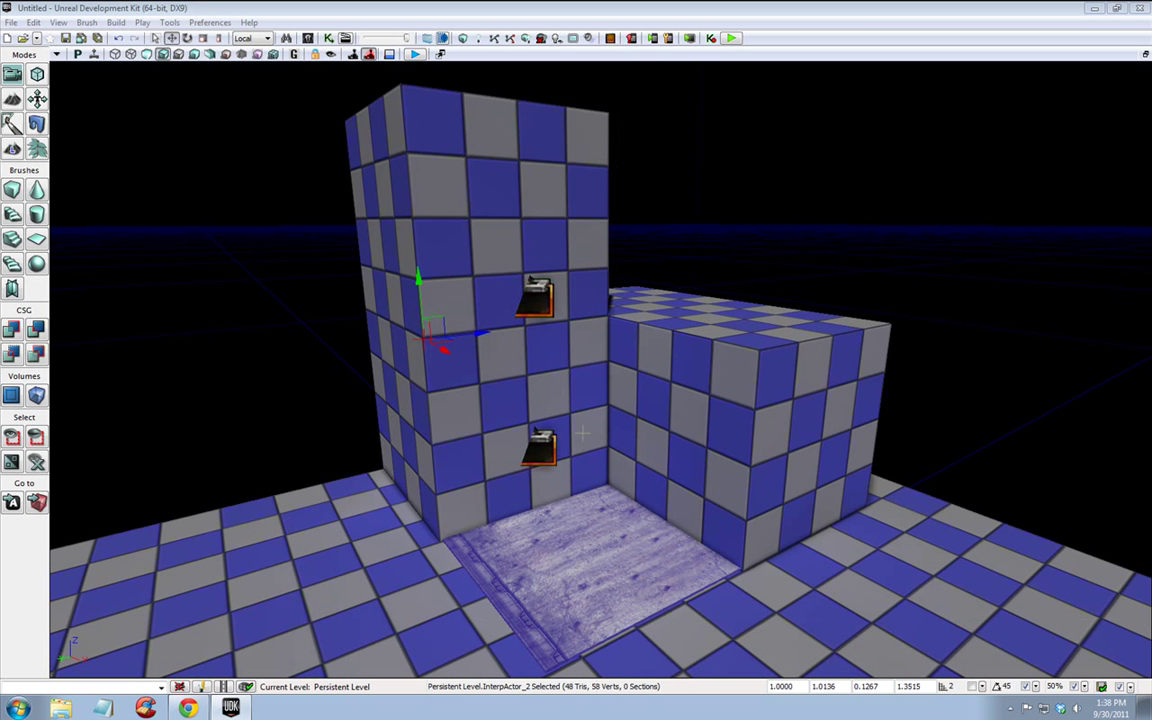
- Add the LightConcave mesh at the lower trigger, rotate it 45° flat to the wall, and slide it onto the switch
{"action": "right_click", "coordinate": [534, 440]}
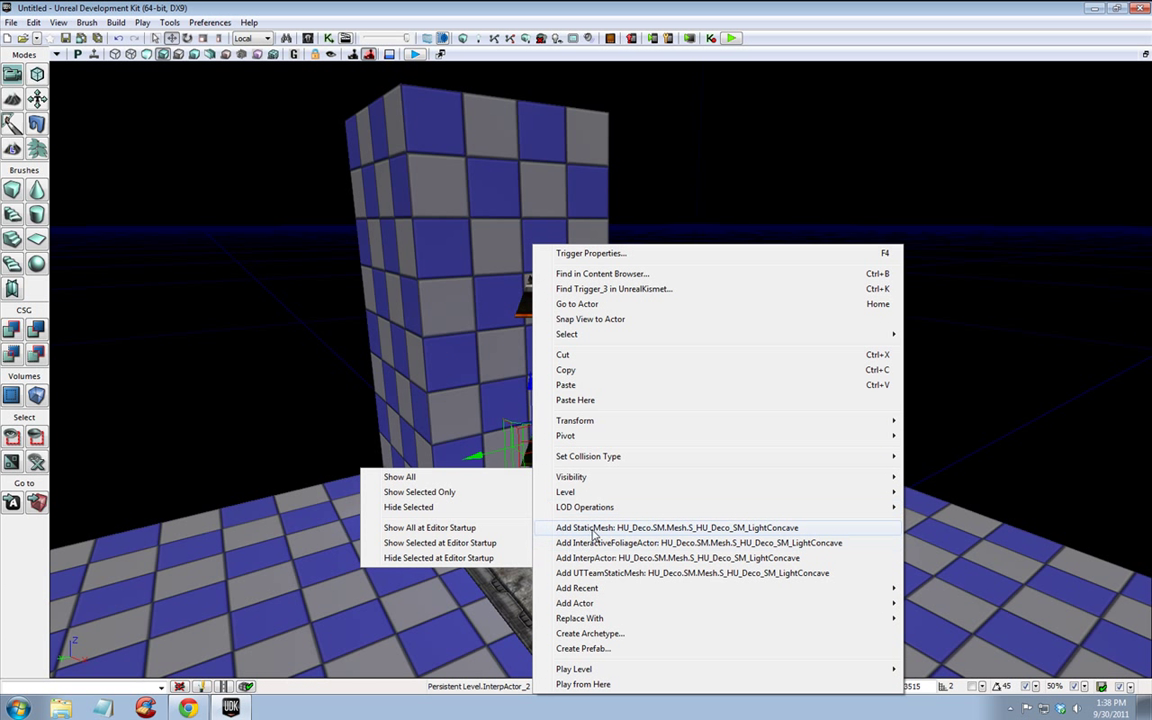
{"action": "left_click", "coordinate": [716, 528]}
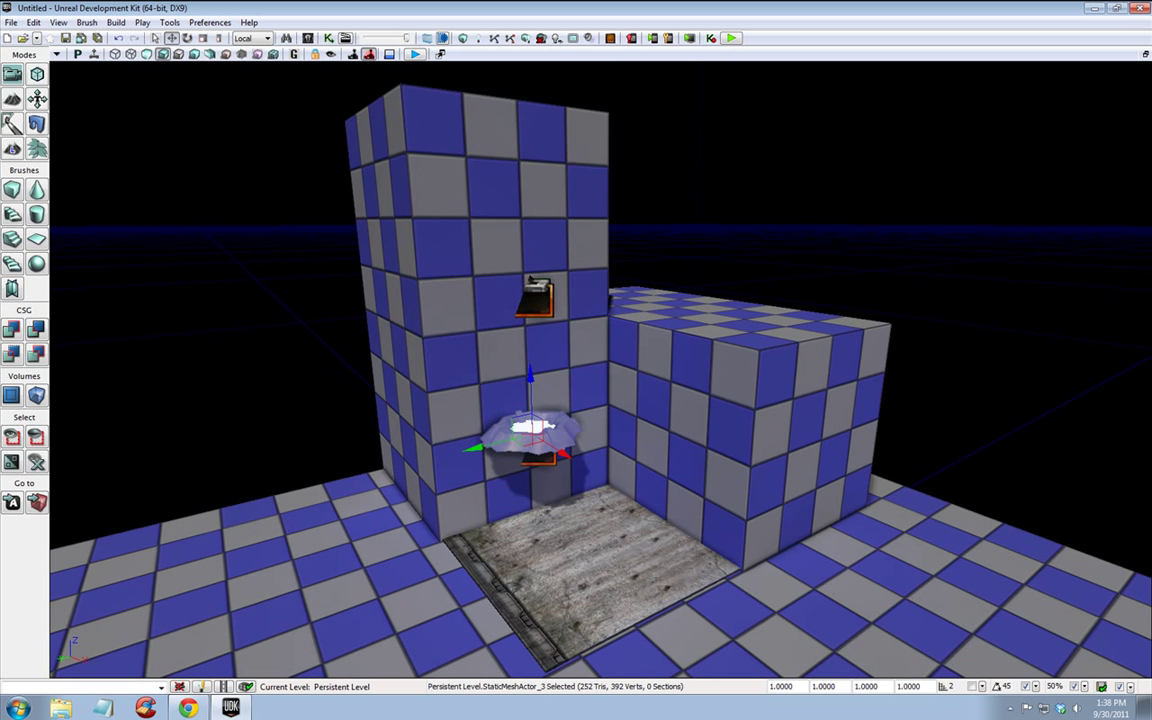
{"action": "key", "text": "space"}
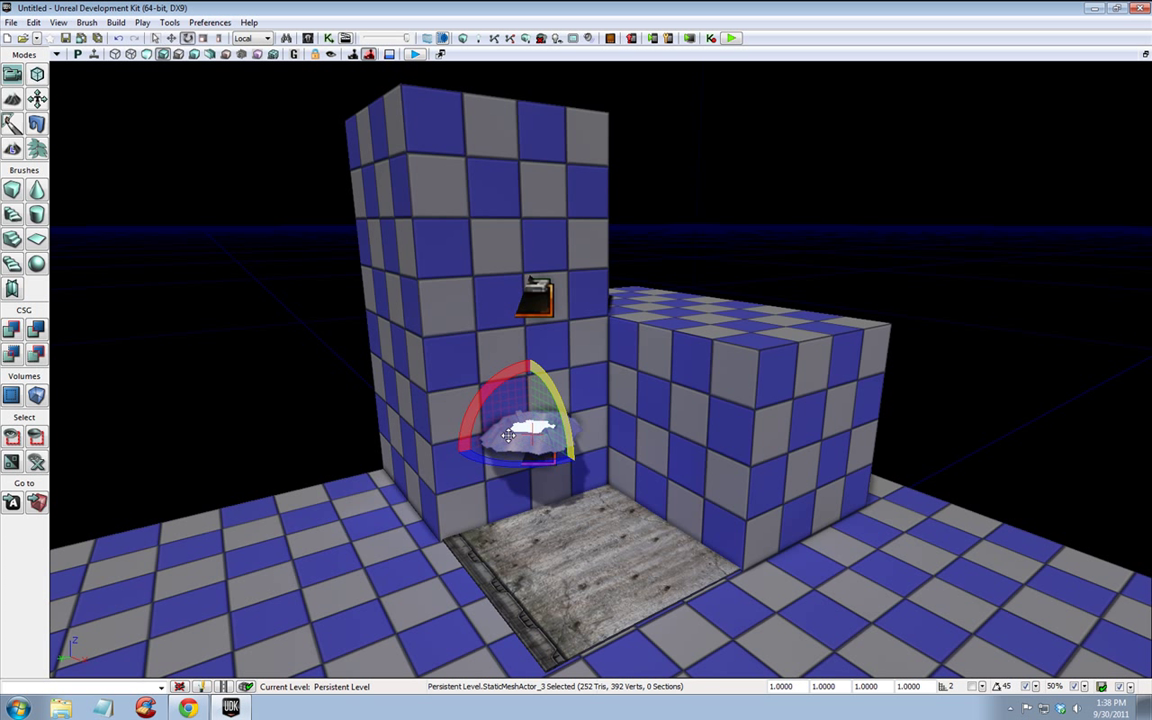
{"action": "left_click_drag", "start_coordinate": [529, 399], "coordinate": [529, 399]}
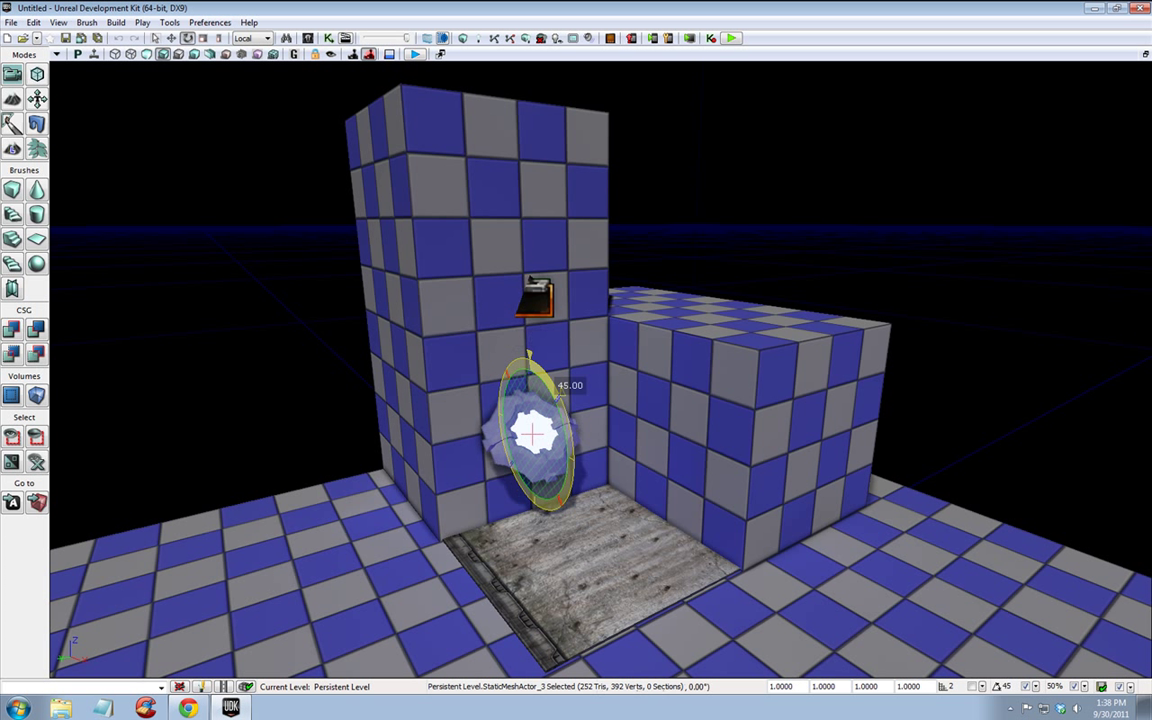
{"action": "mouse_move", "coordinate": [560, 388]}
{"action": "left_mouse_down"}
{"action": "mouse_move", "coordinate": [580, 470]}
{"action": "mouse_move", "coordinate": [547, 381]}
{"action": "left_mouse_up"}
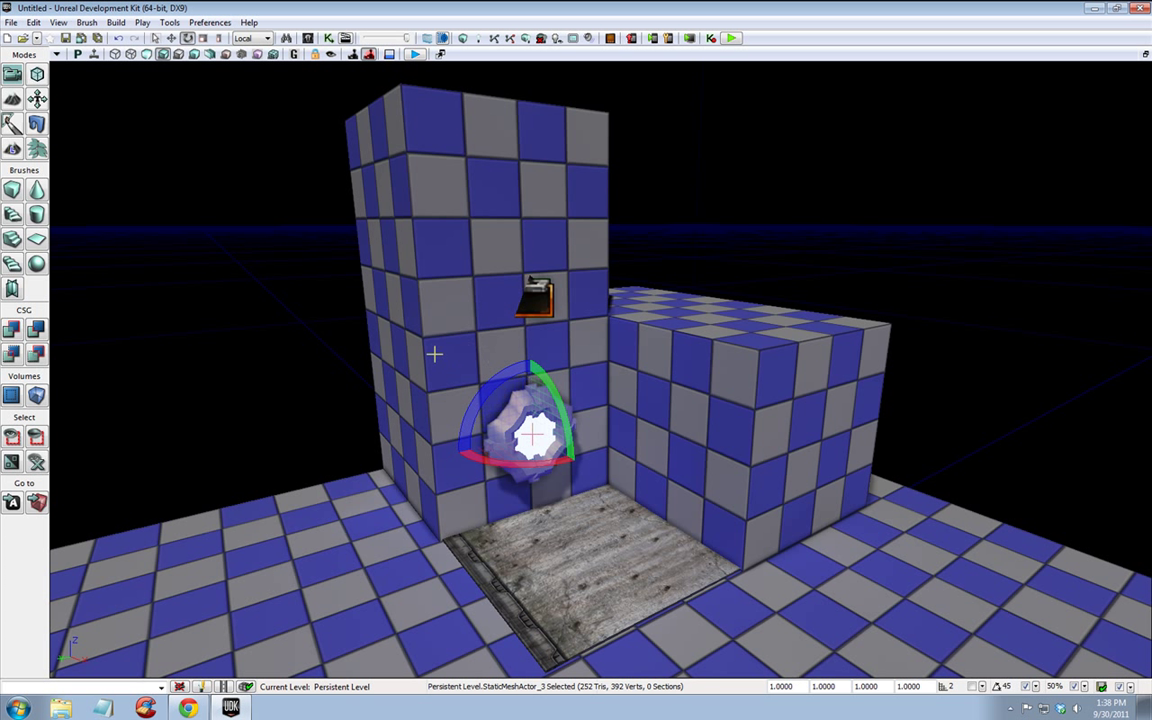
{"action": "key", "text": "space"}
{"action": "key", "text": "space"}
{"action": "key", "text": "space"}
{"action": "left_click_drag", "start_coordinate": [472, 449], "coordinate": [481, 450]}
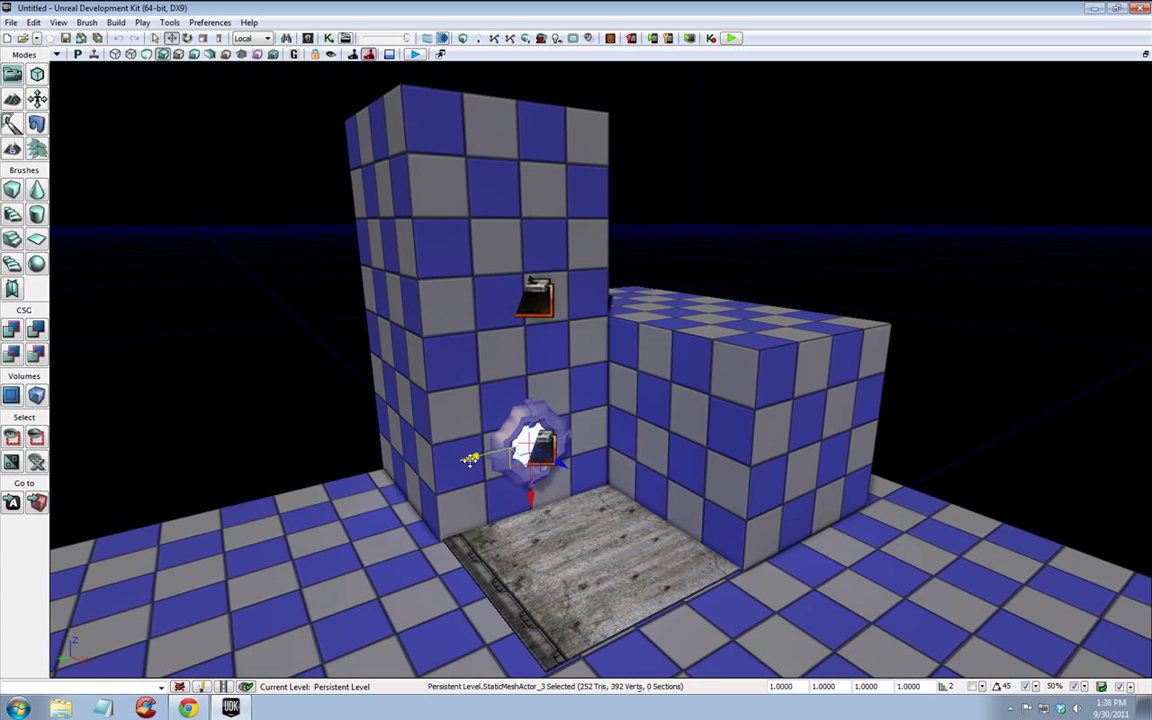
- Nudge the light mesh around the lower switch, then Alt-drag a copy up over the upper switch
{"action": "left_click_drag", "start_coordinate": [470, 458], "coordinate": [474, 460]}
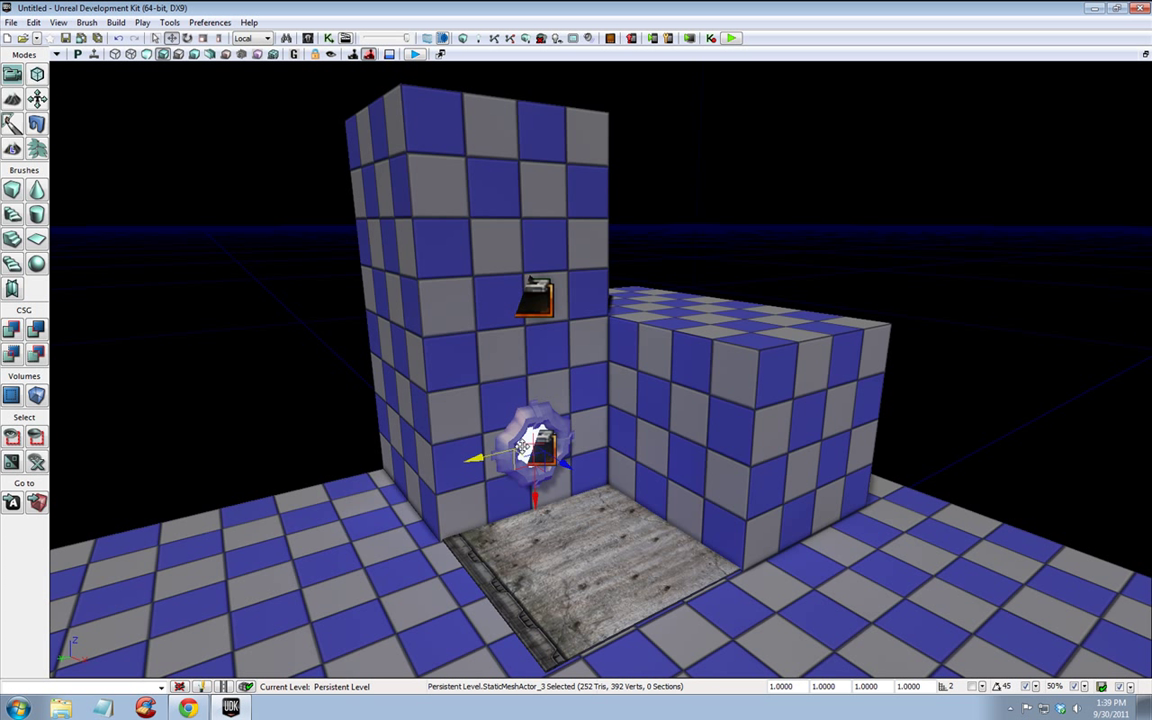
{"action": "left_click_drag", "start_coordinate": [519, 506], "coordinate": [515, 364], "text": "alt"}
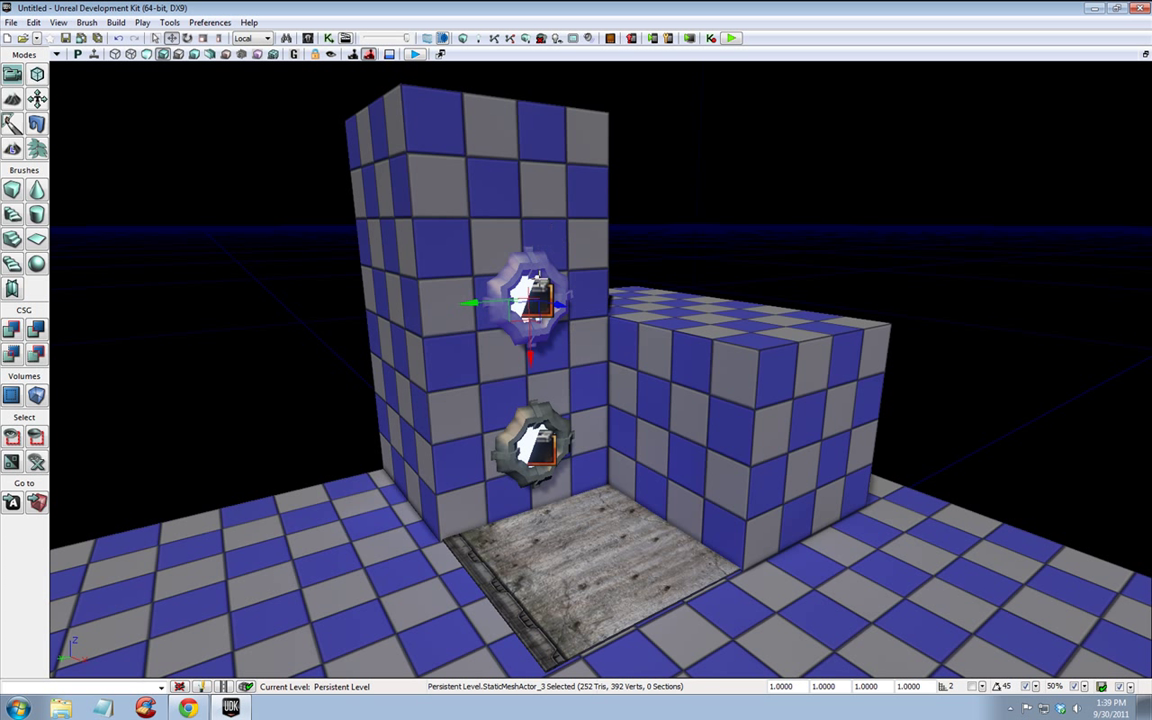
- Select the floor, run Build All, dismiss Map Check, and bring up the floor's menu for Play from Here
{"action": "left_click", "coordinate": [700, 570]}
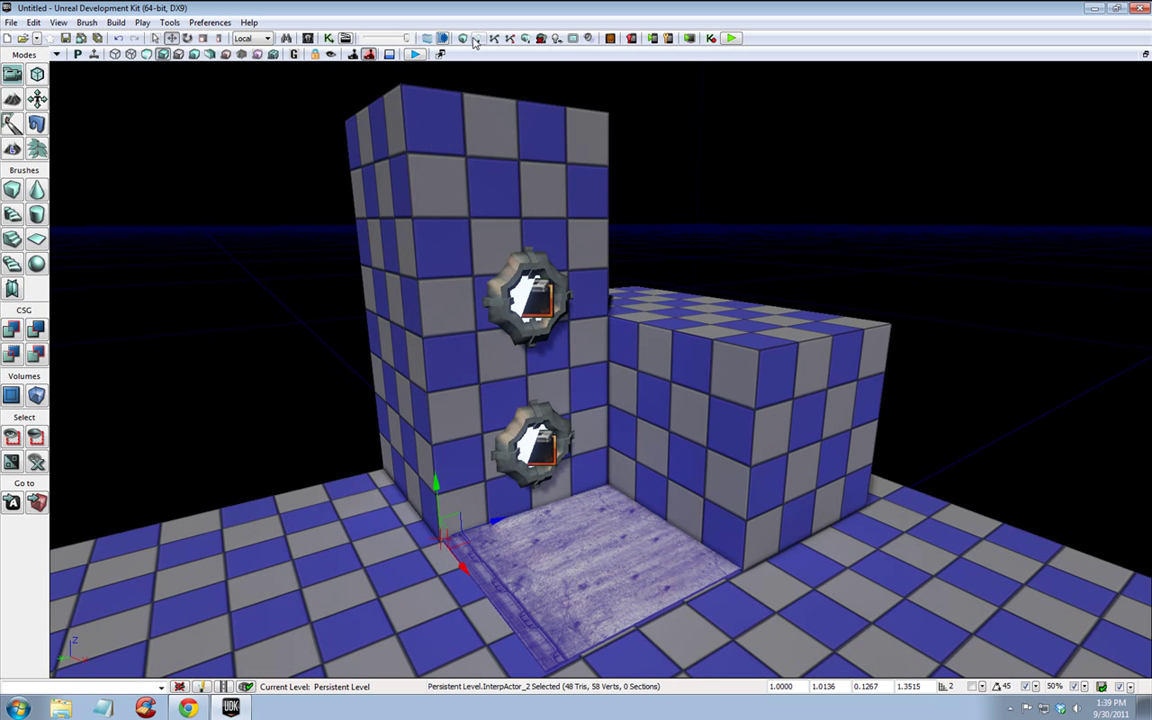
{"action": "left_click", "coordinate": [525, 38]}
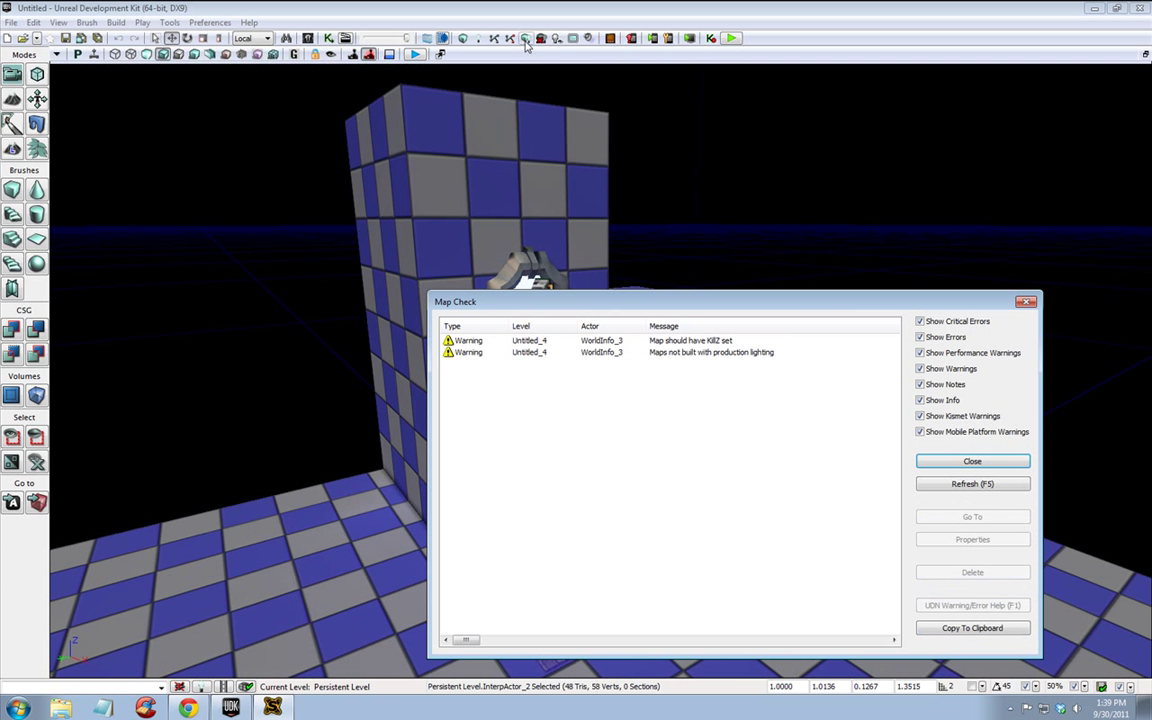
{"action": "left_click", "coordinate": [973, 462]}
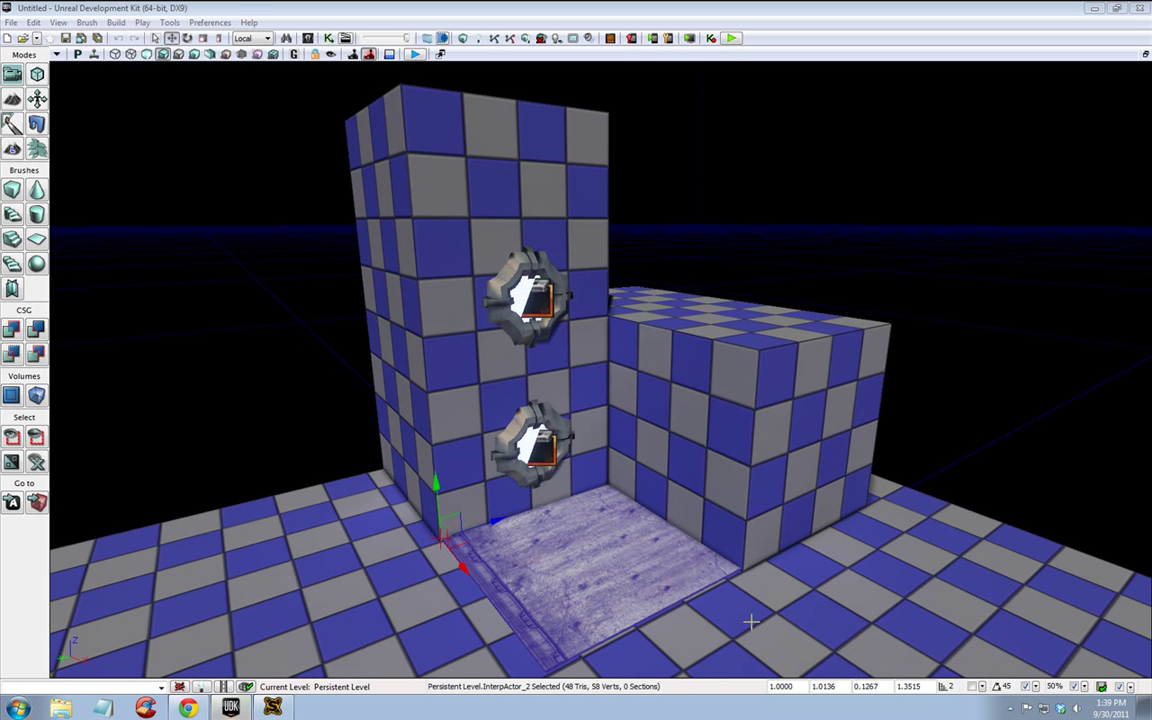
{"action": "right_click", "coordinate": [745, 634]}
{"action": "left_click", "coordinate": [792, 626]}
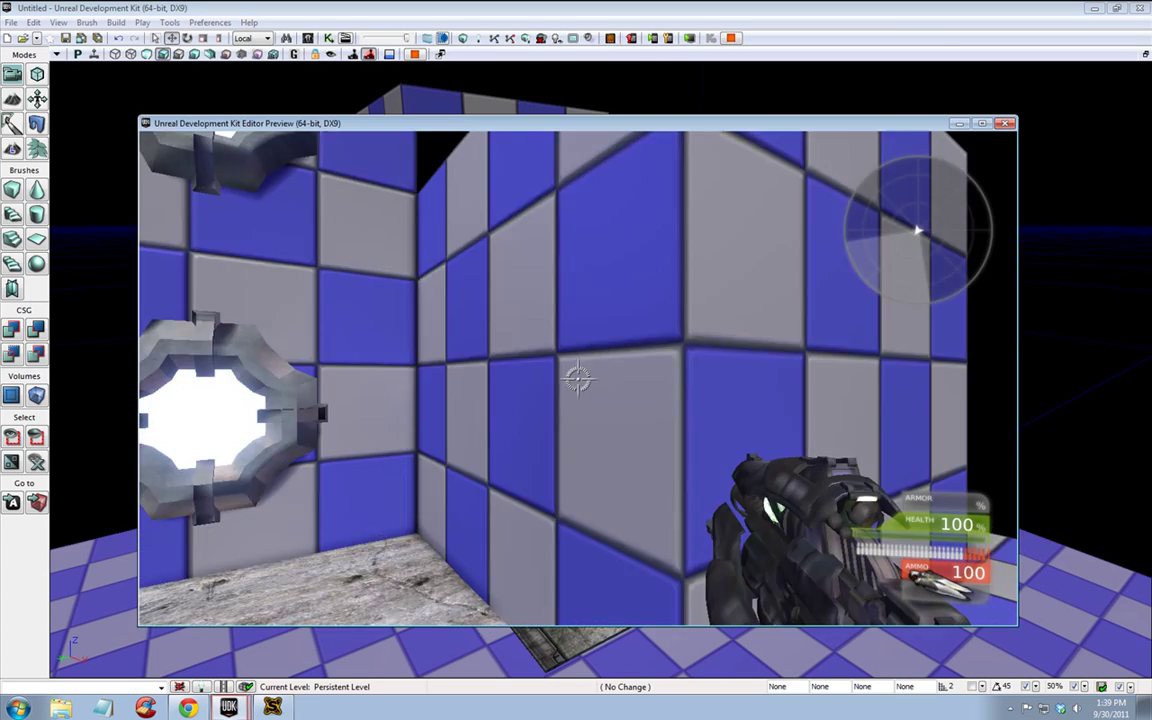
{"action": "key", "text": "w"}
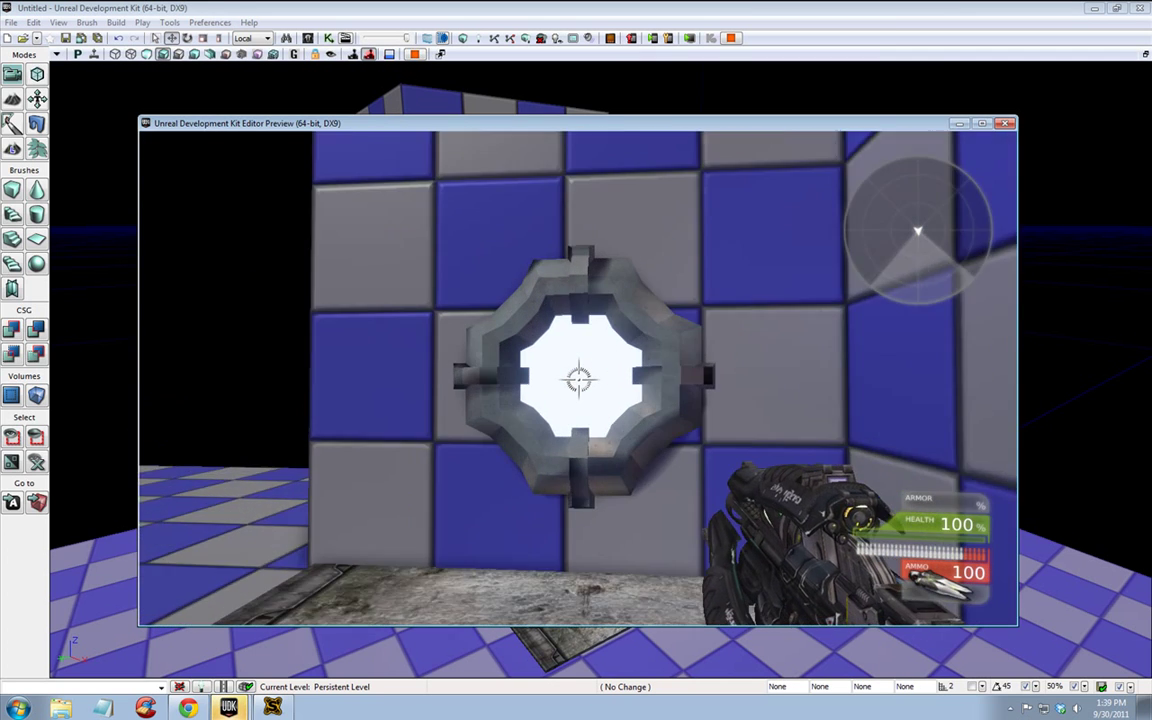
{"action": "key", "text": "w"}
{"action": "key", "text": "w"}
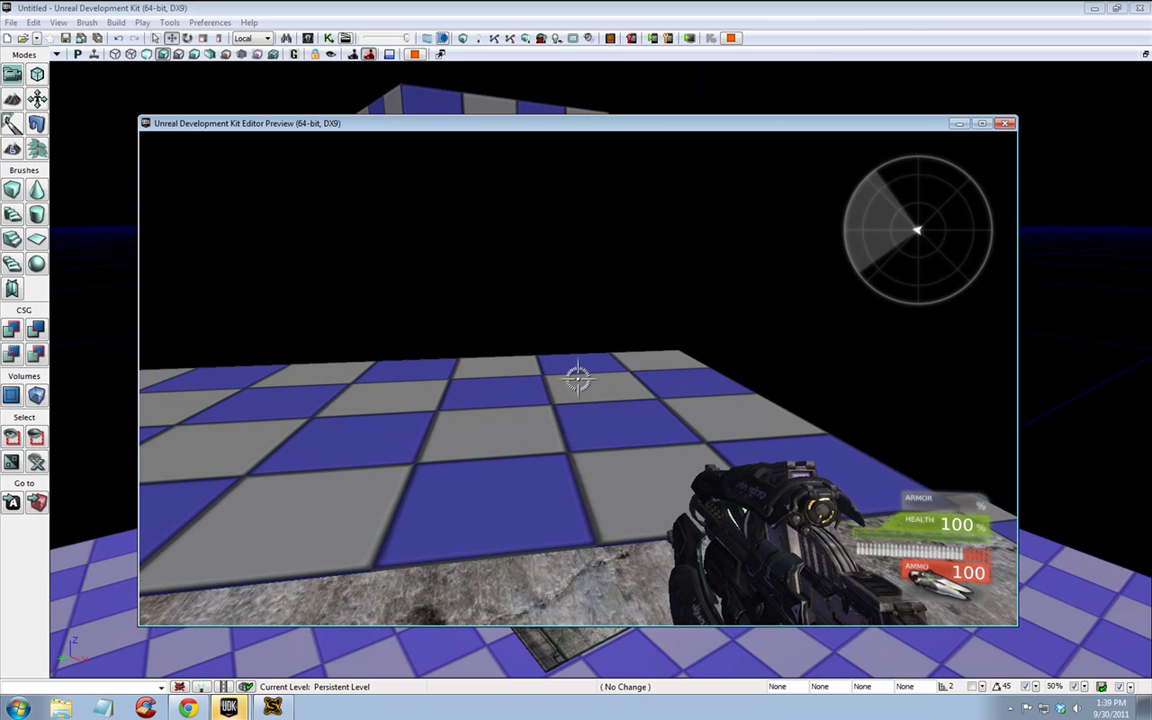
{"action": "key", "text": "w"}
{"action": "key", "text": "w"}
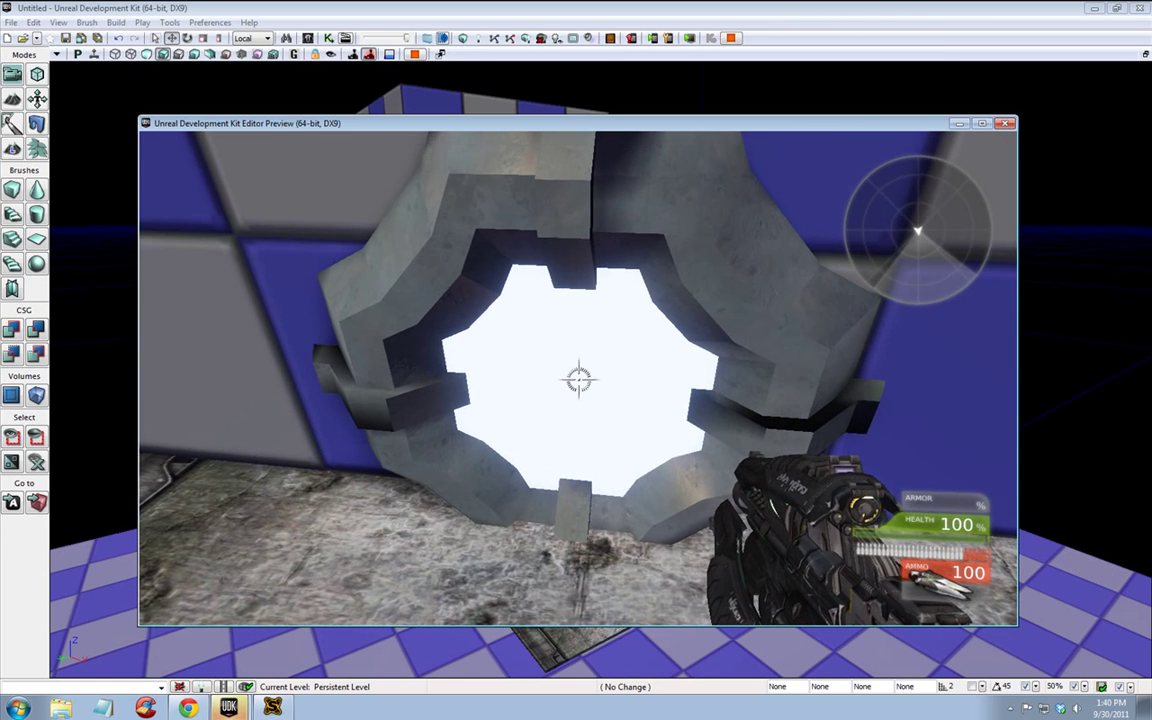
{"action": "key", "text": "space"}
{"action": "key", "text": "w"}
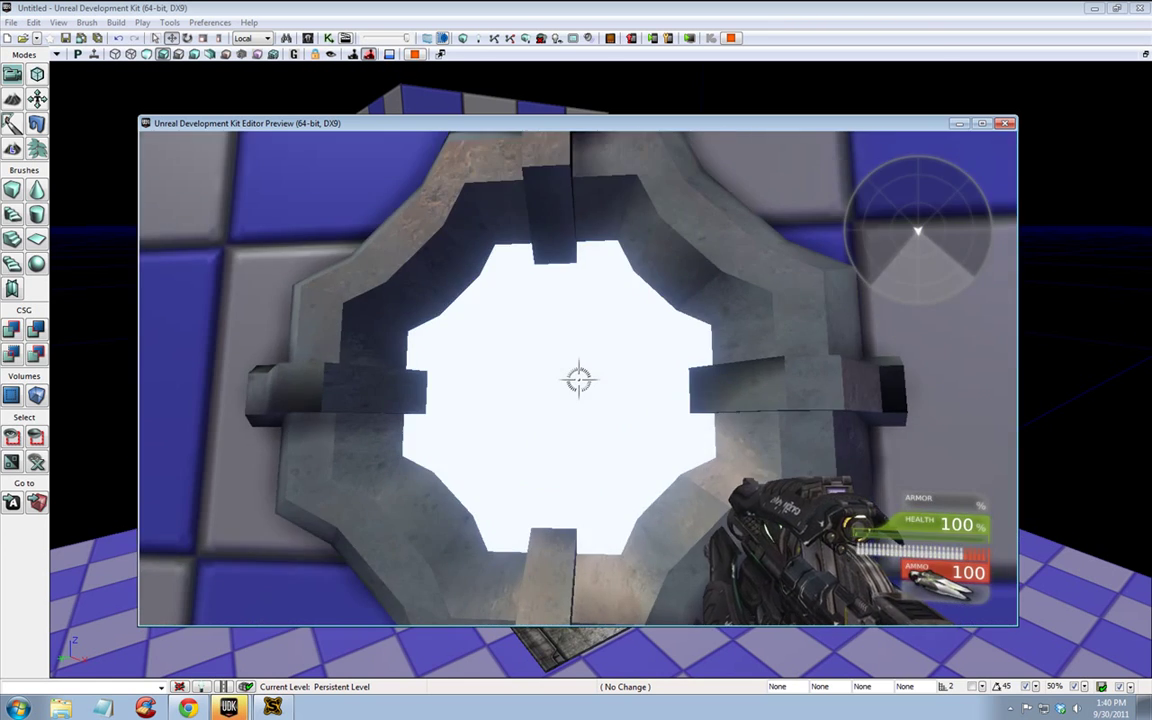
{"action": "key", "text": "s"}
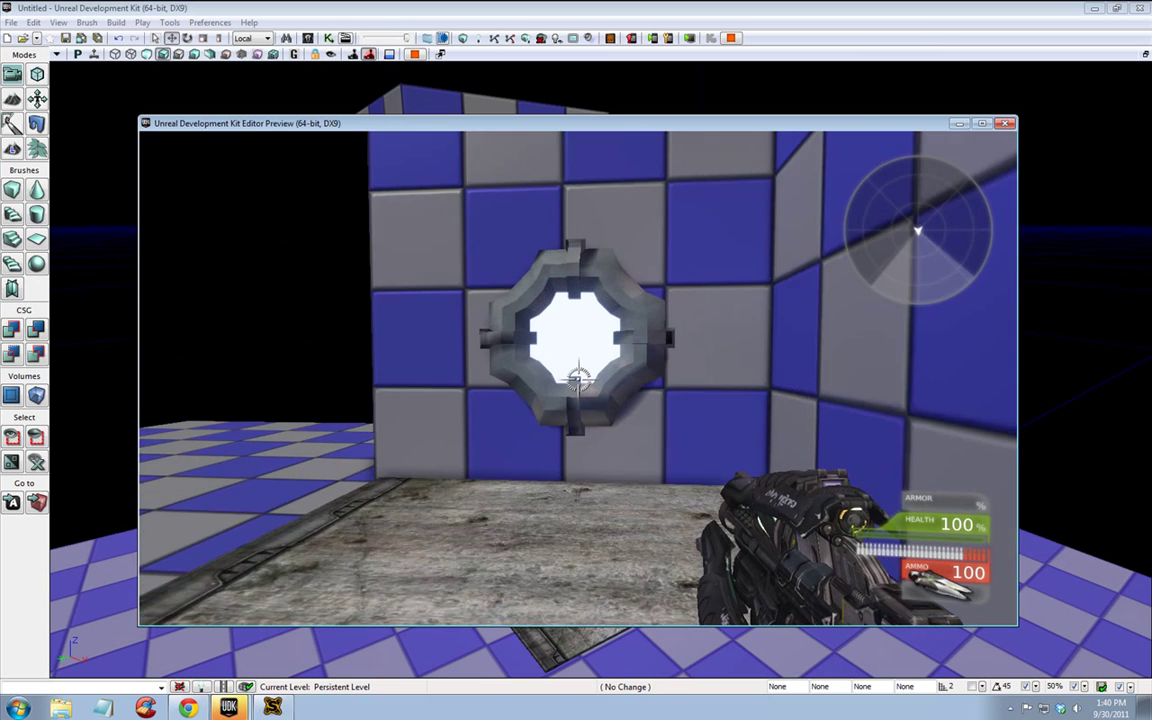
{"action": "key", "text": "w"}
{"action": "key", "text": "w"}
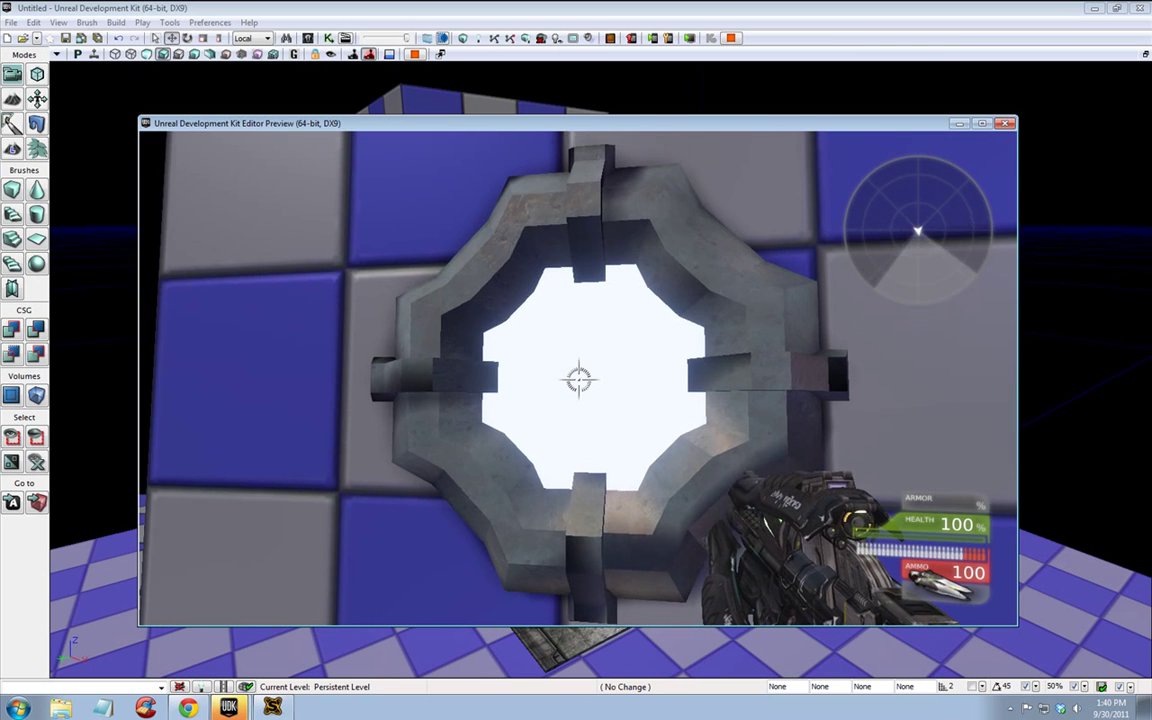
{"action": "key", "text": "space"}
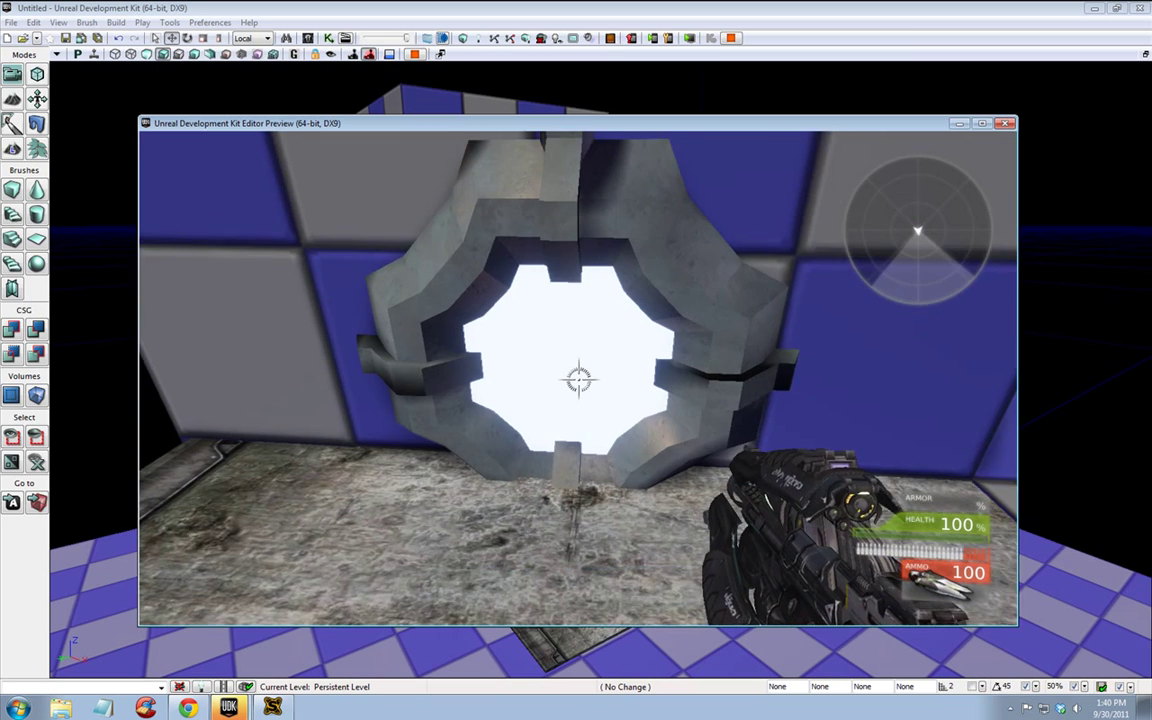
{"action": "key", "text": "s"}
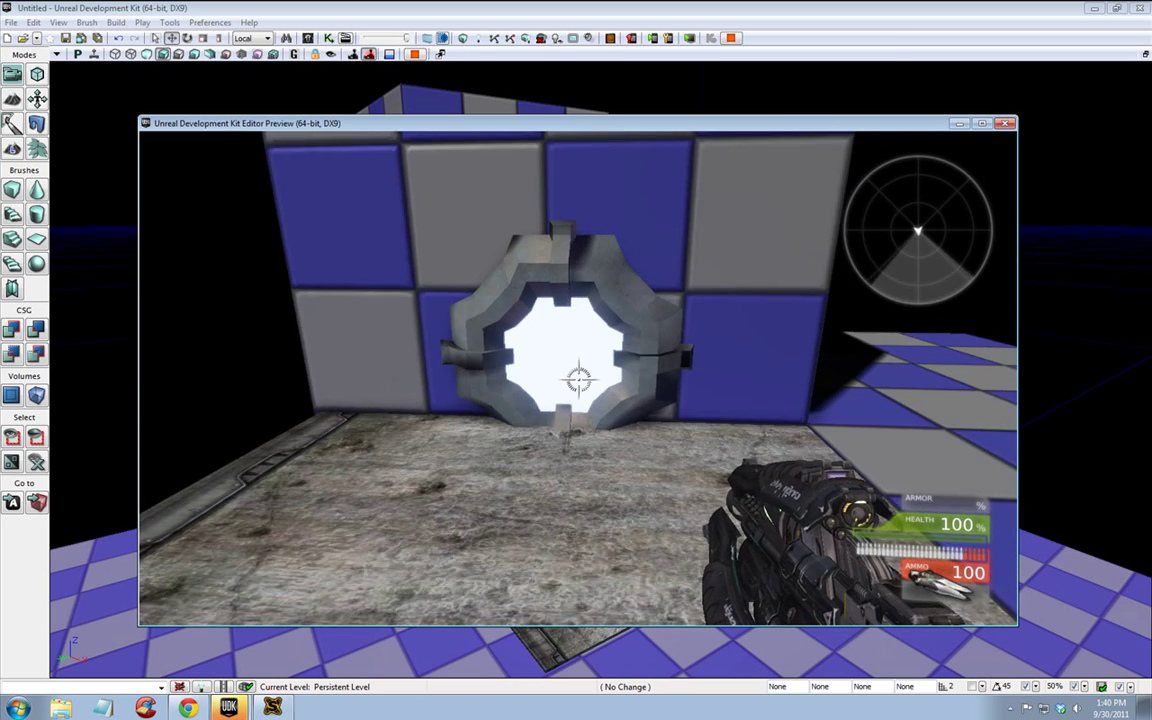
{"action": "key", "text": "w"}
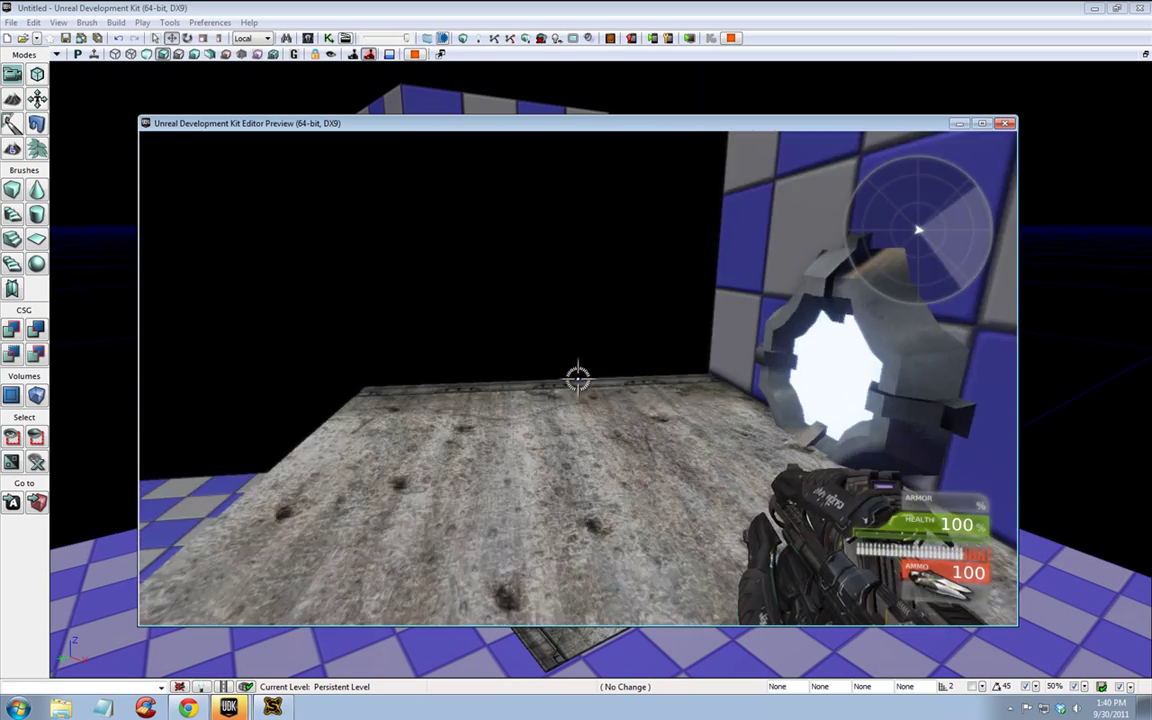
{"action": "key", "text": "a"}
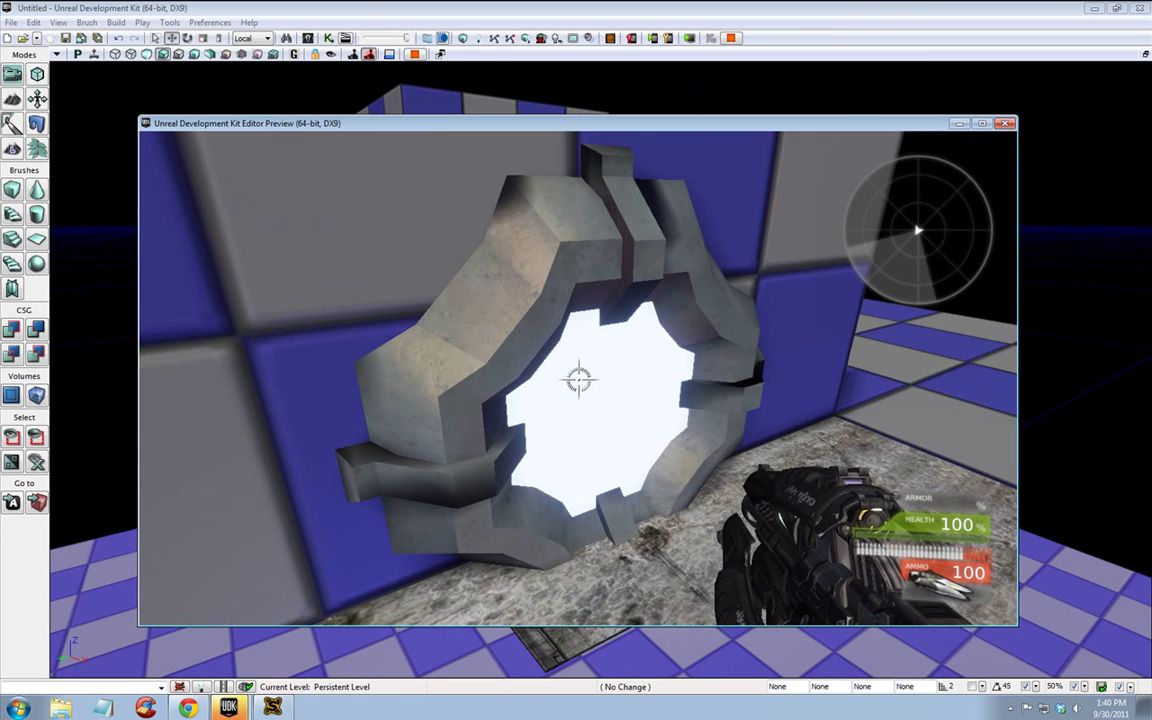
{"action": "key", "text": "w"}
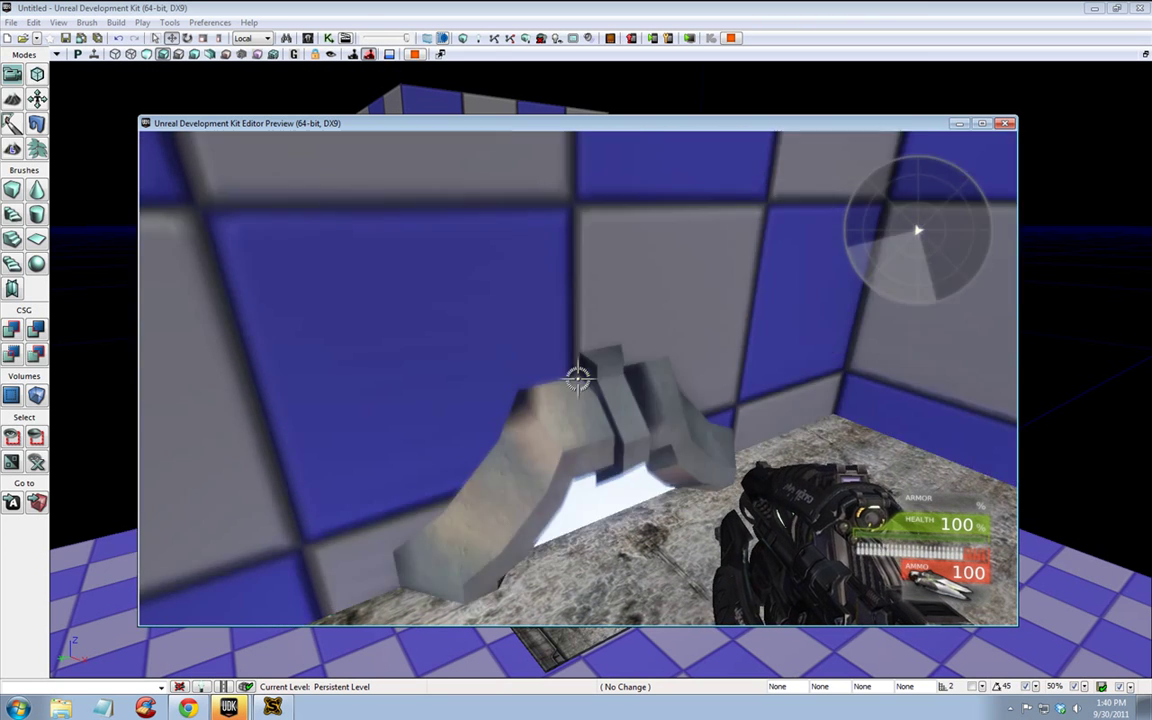
{"action": "key", "text": "s"}
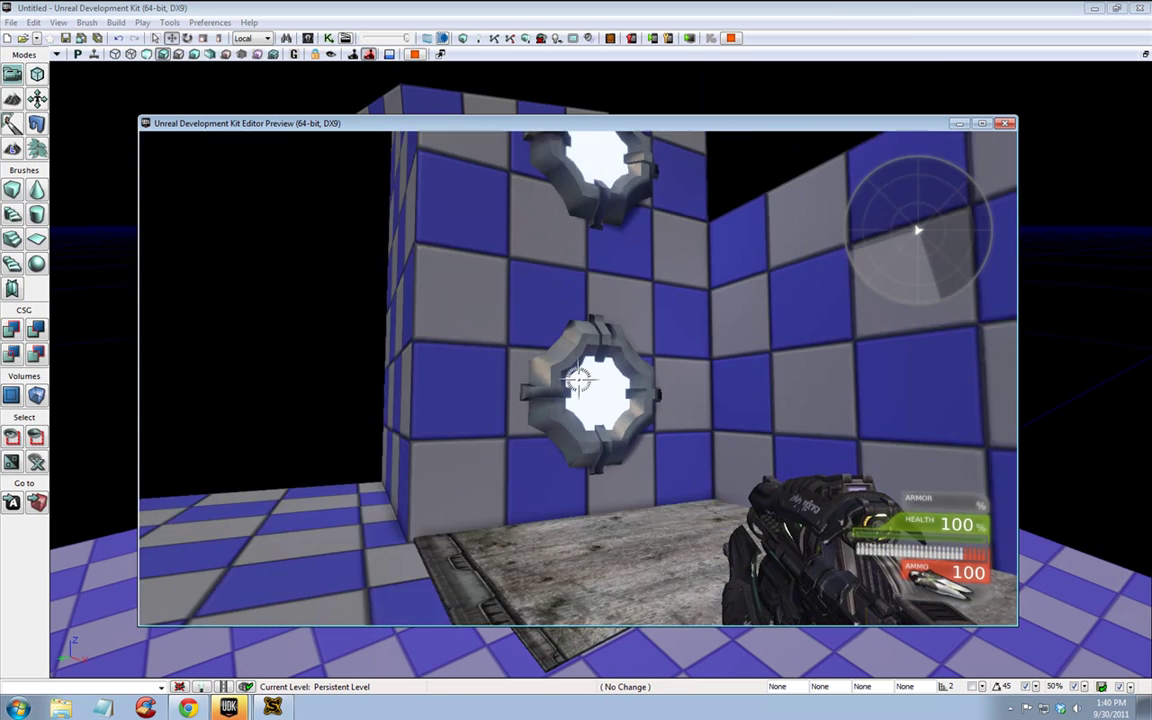
{"action": "key", "text": "w"}
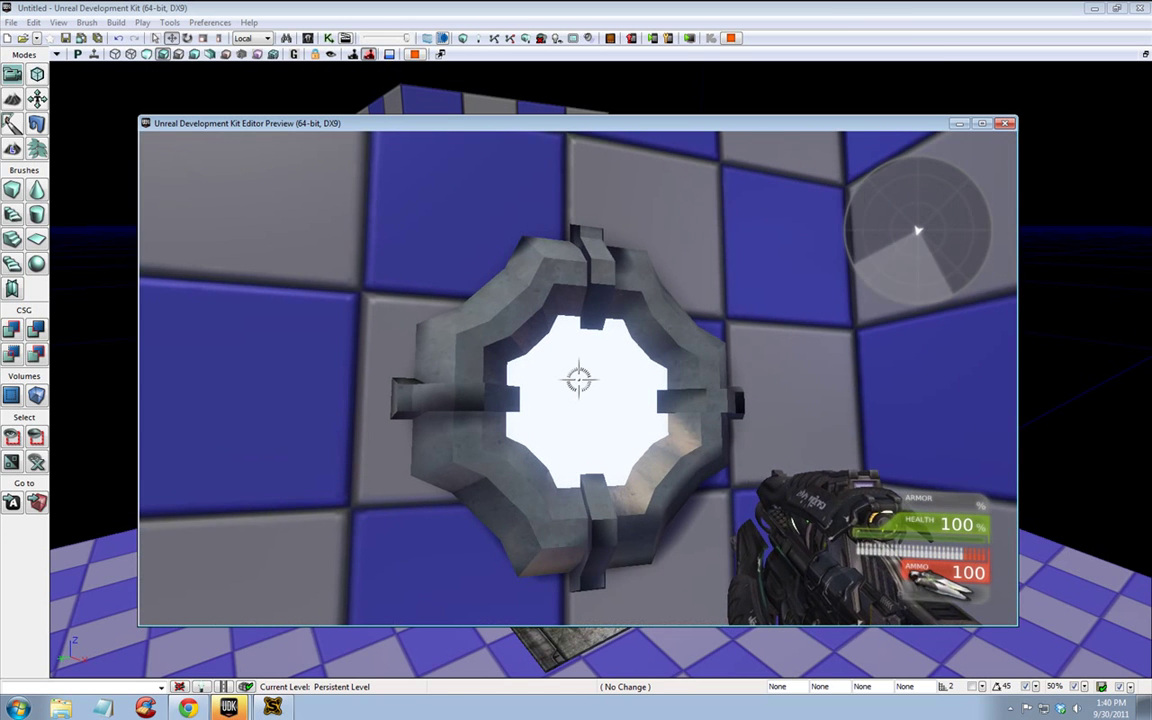